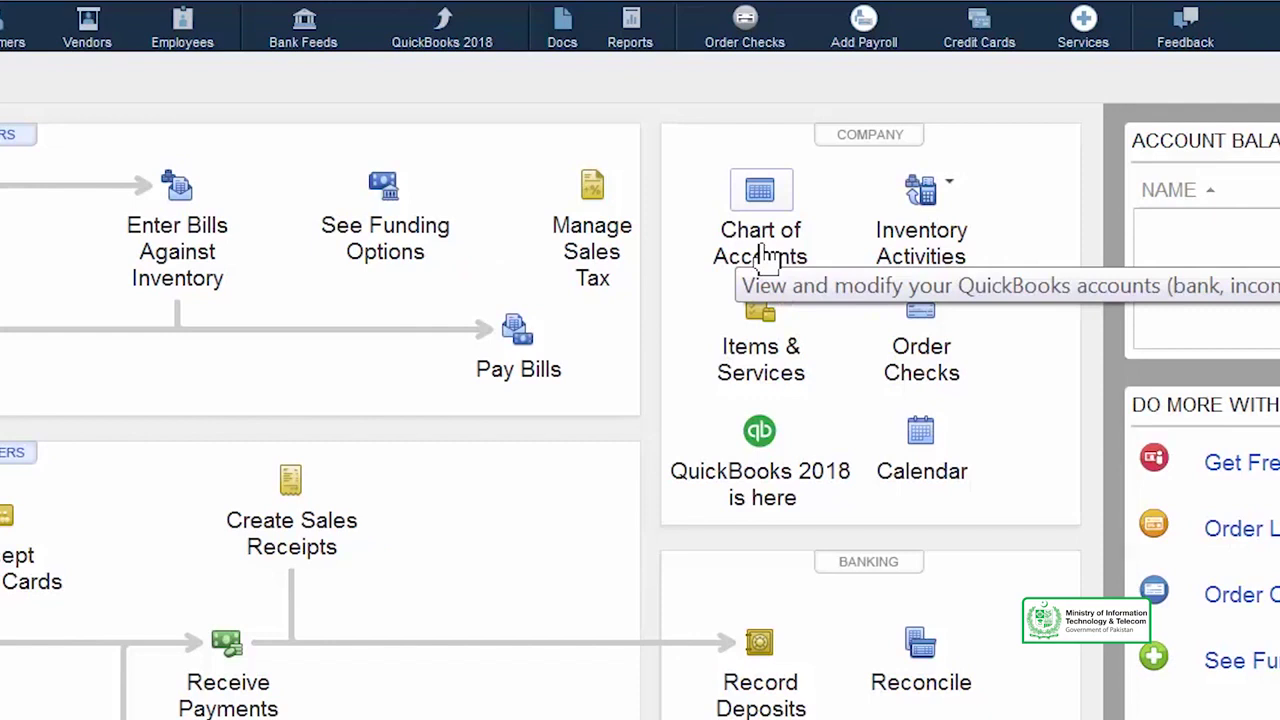
Step: Open the Chart of Accounts with Ctrl+A to show each account's type and 0.00 balance
left_click(763, 256)
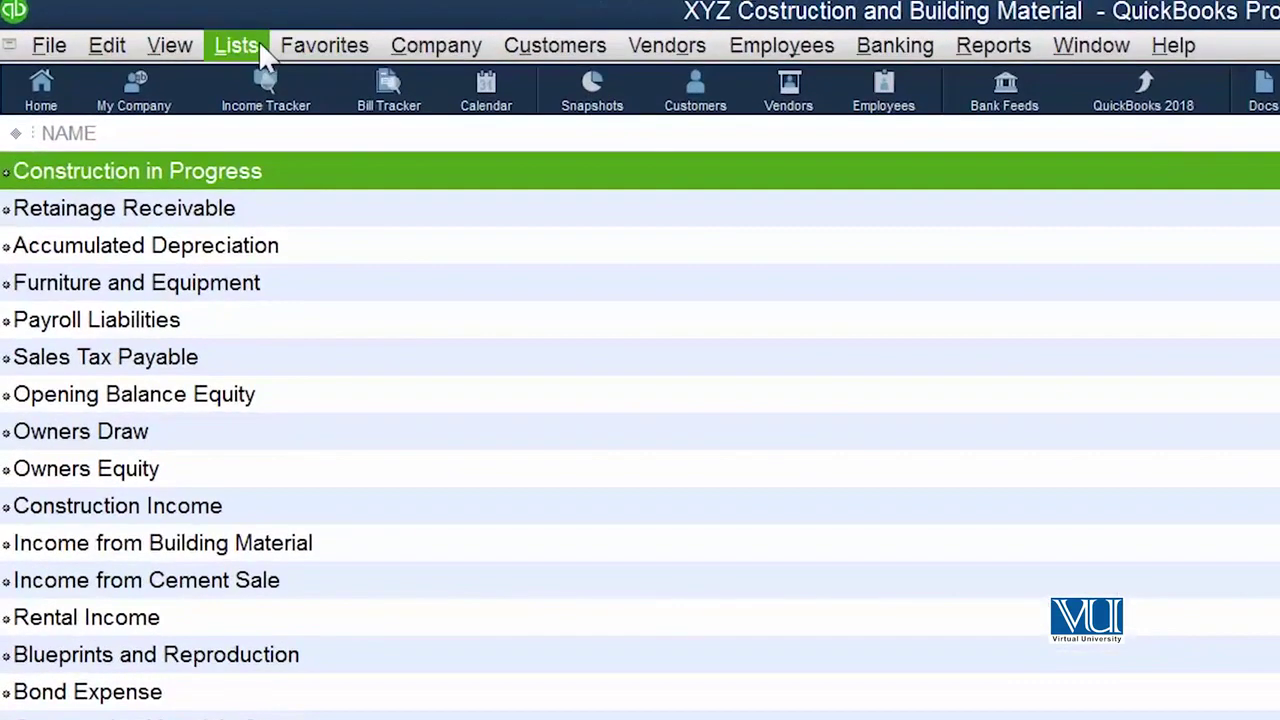
left_click(145, 27)
mouse_move(168, 27)
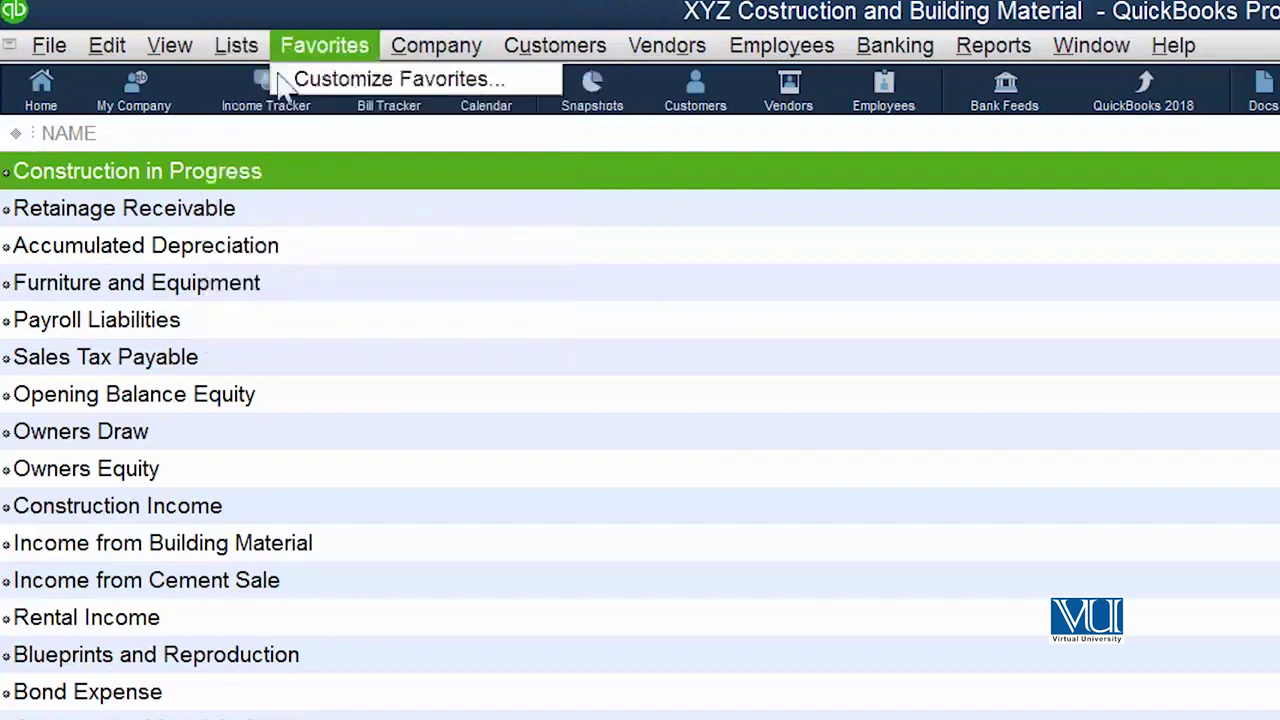
mouse_move(243, 50)
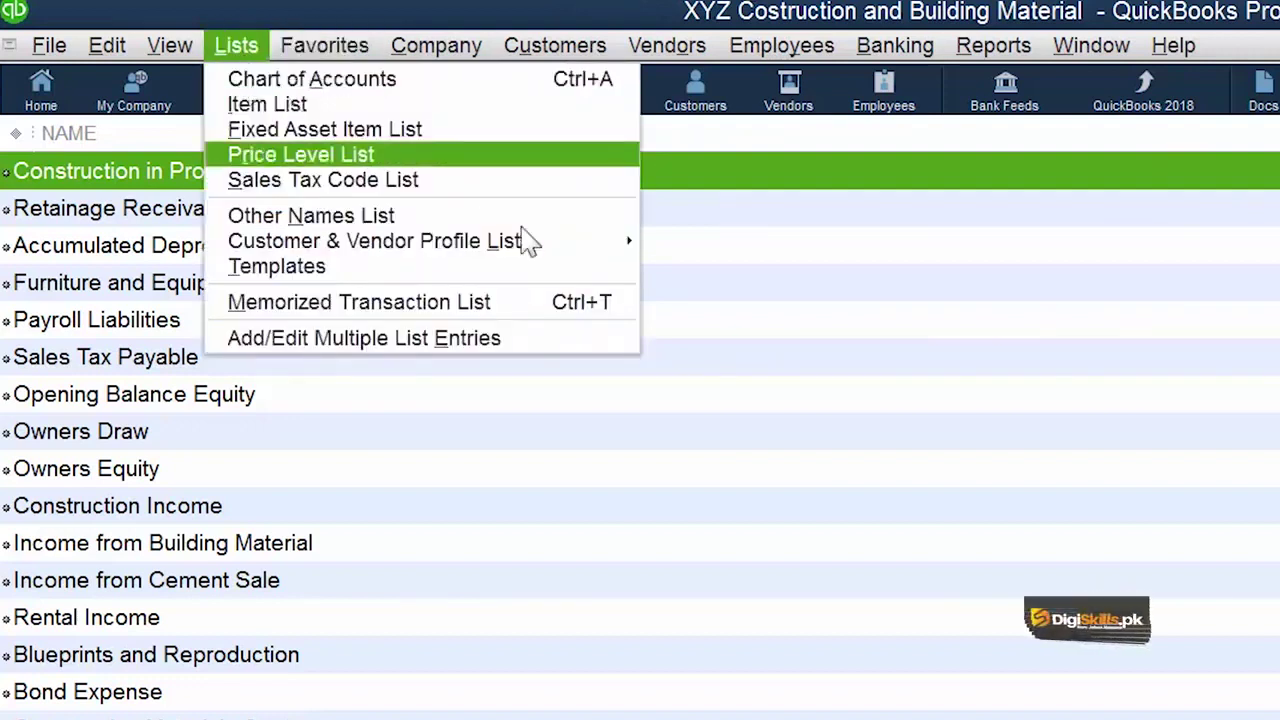
key("ctrl+a")
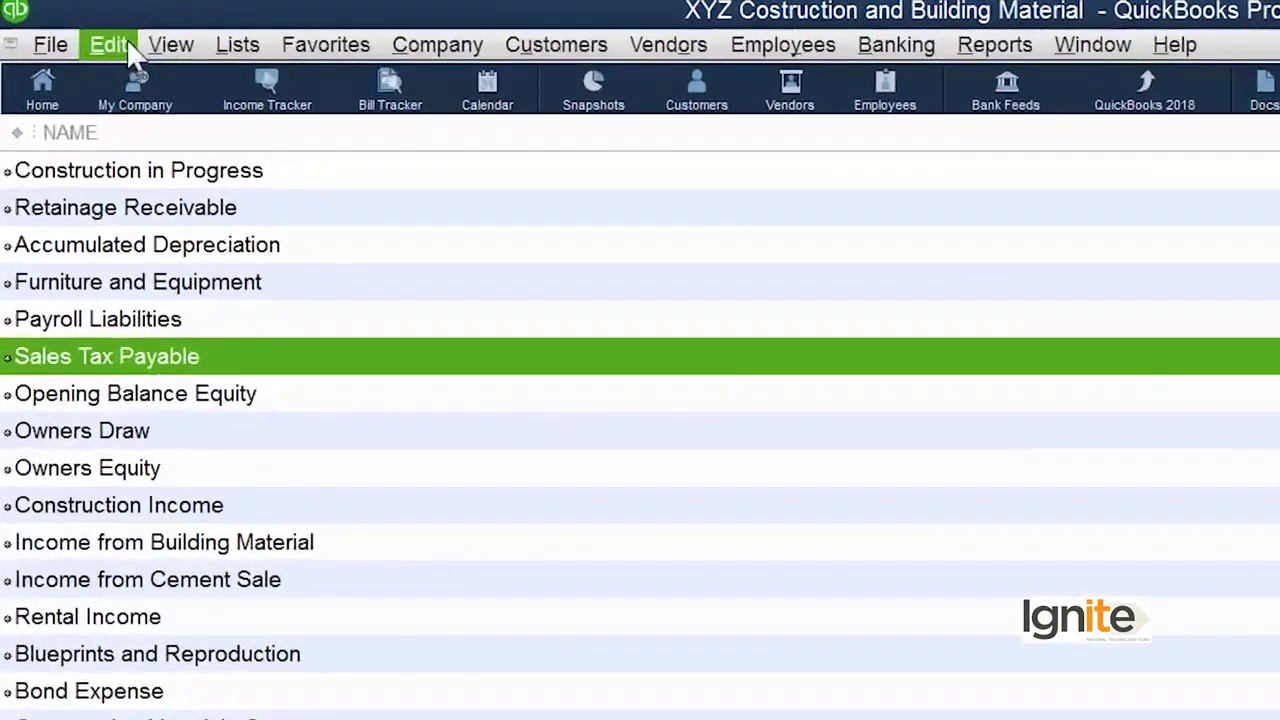
Step: Enable Use account numbers in the company Accounting preferences so accounts show codes like 12600
left_click(70, 29)
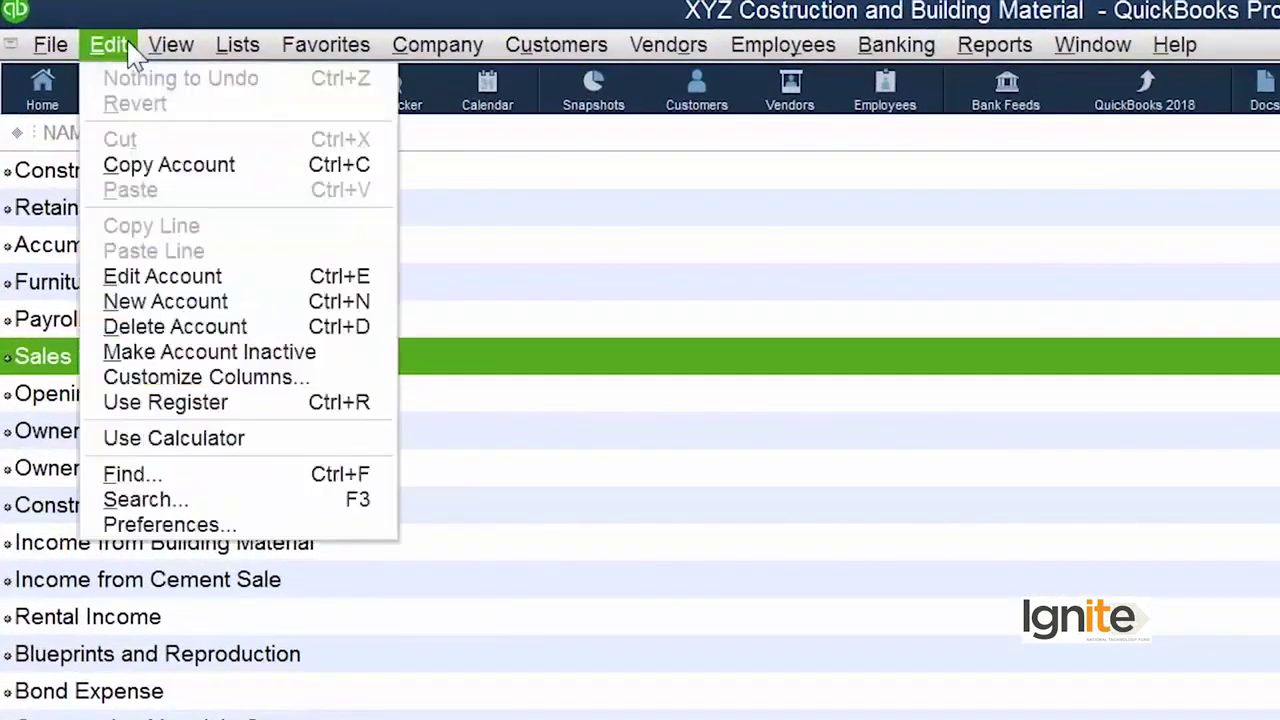
left_click(230, 525)
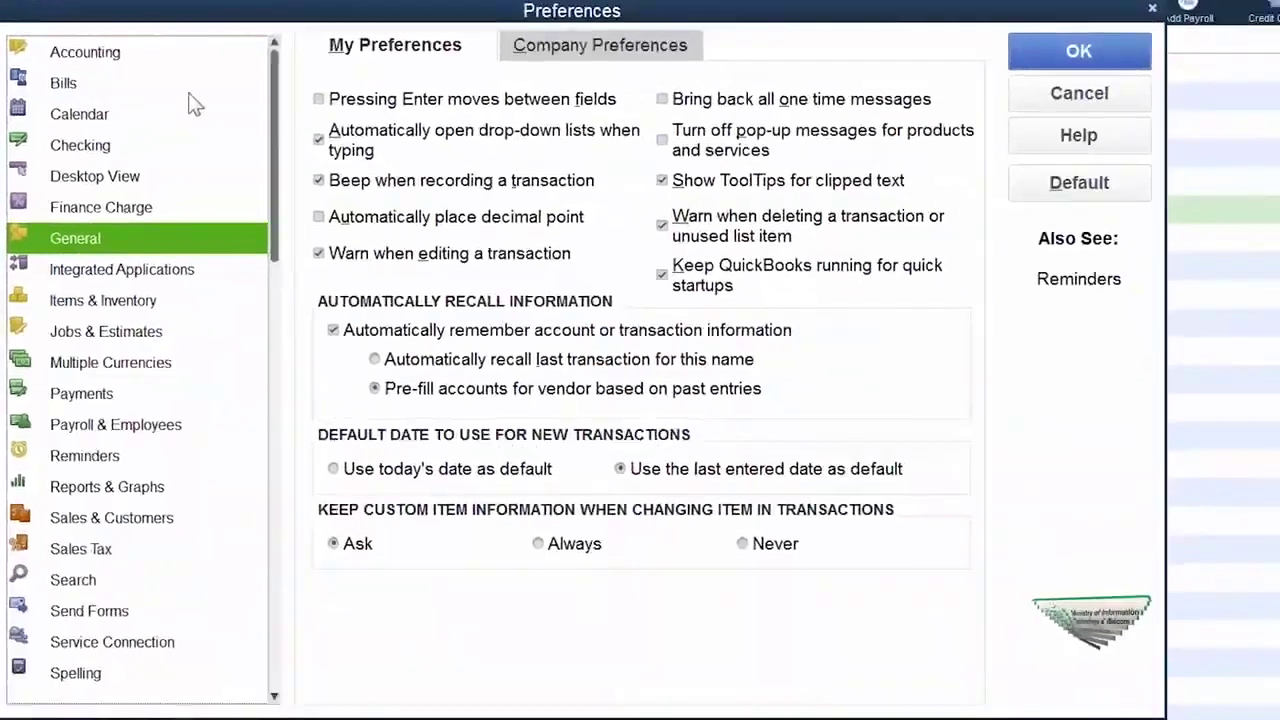
left_click(170, 52)
left_click(645, 45)
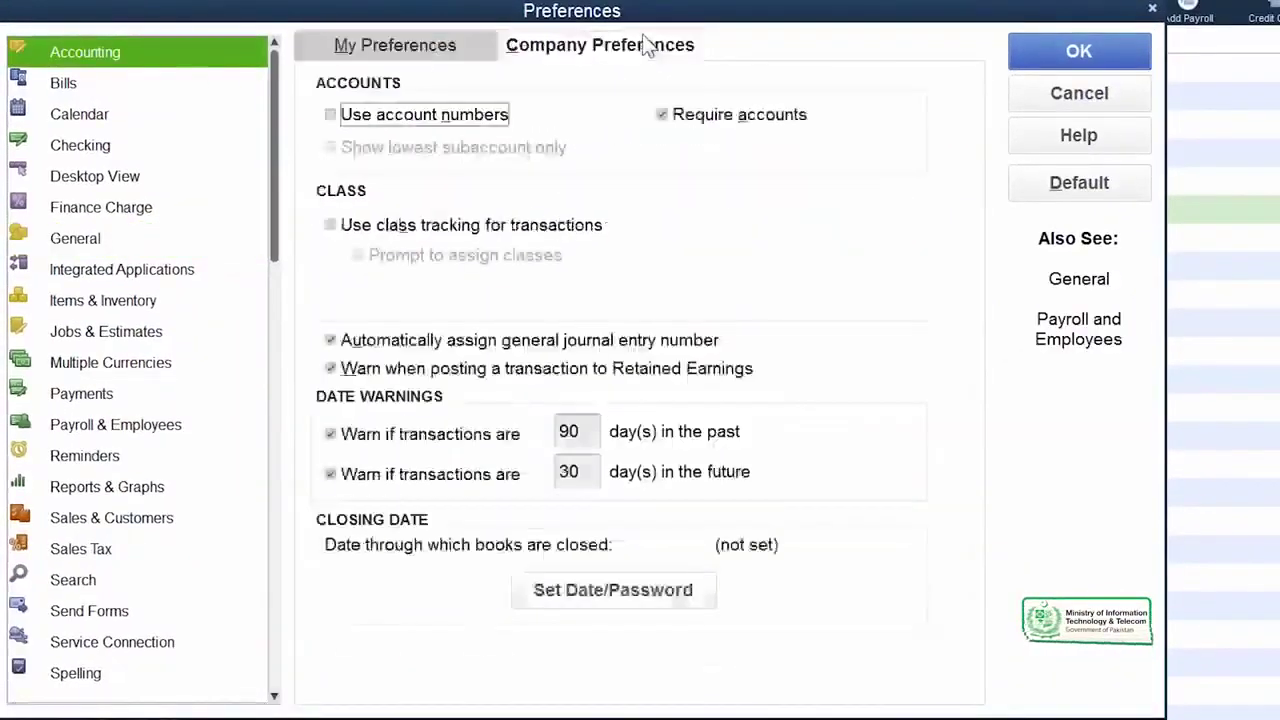
left_click(331, 115)
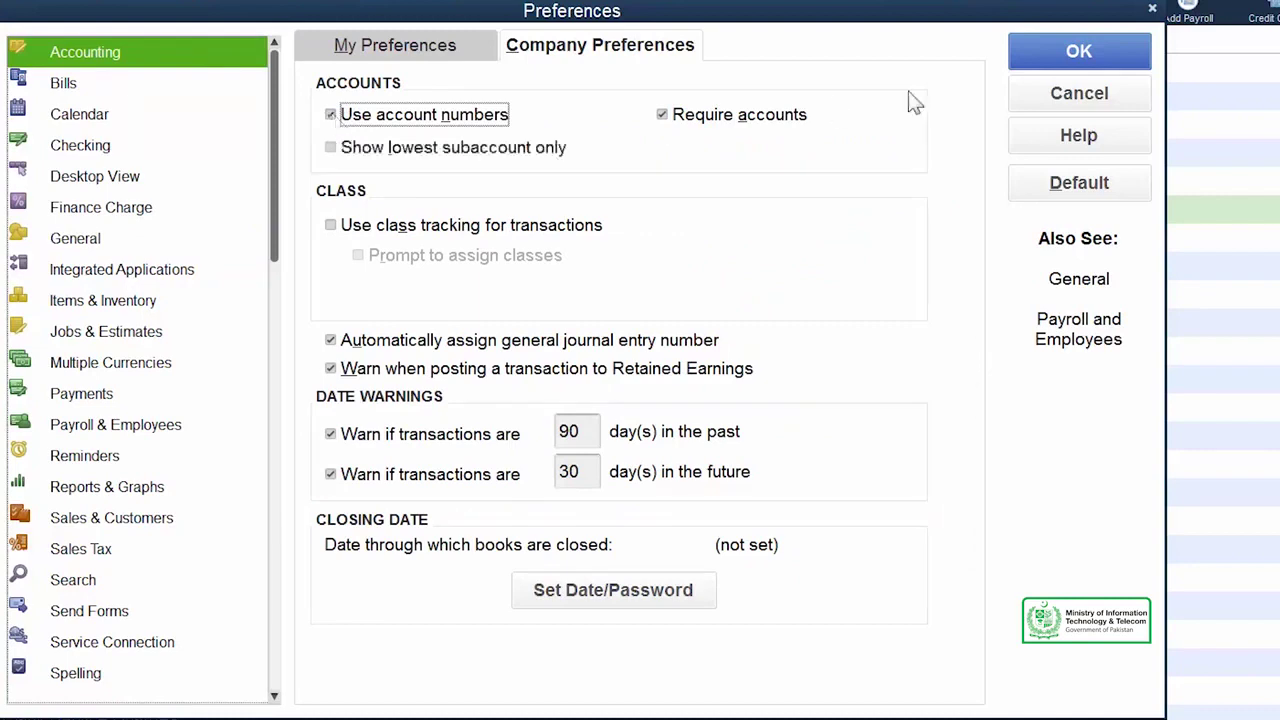
left_click(1080, 50)
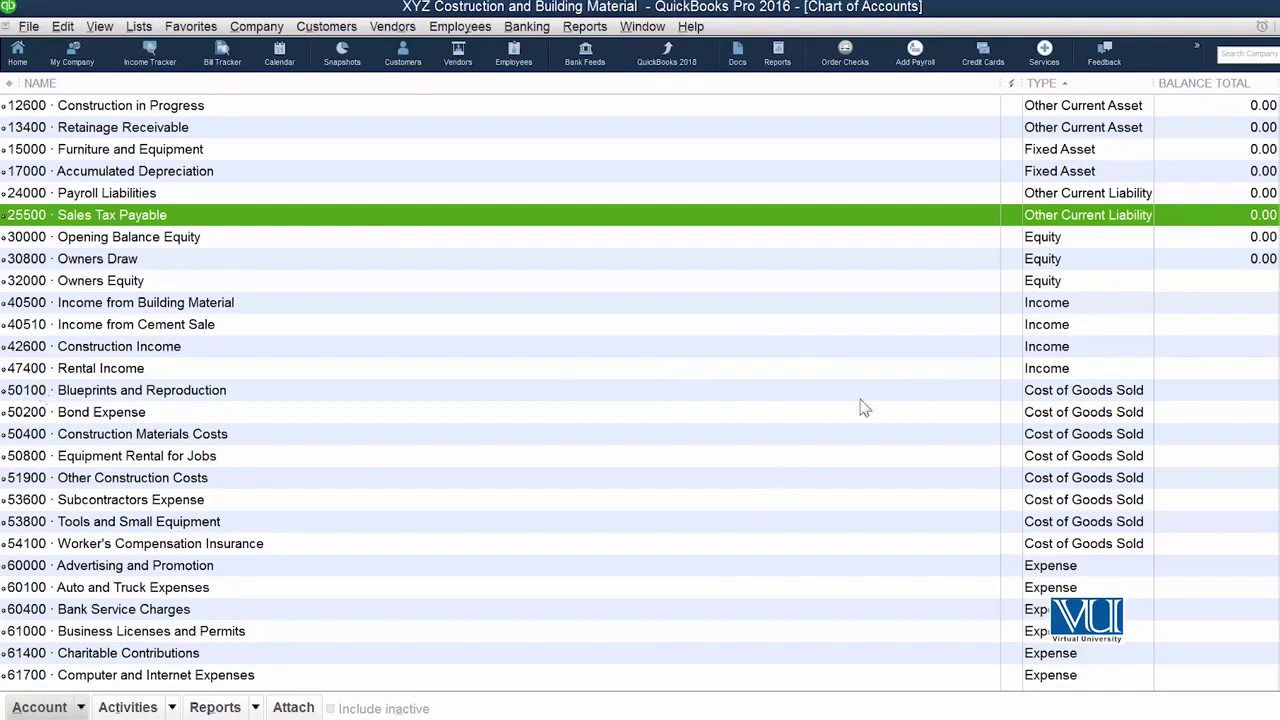
scroll(705, 365, "down", 7)
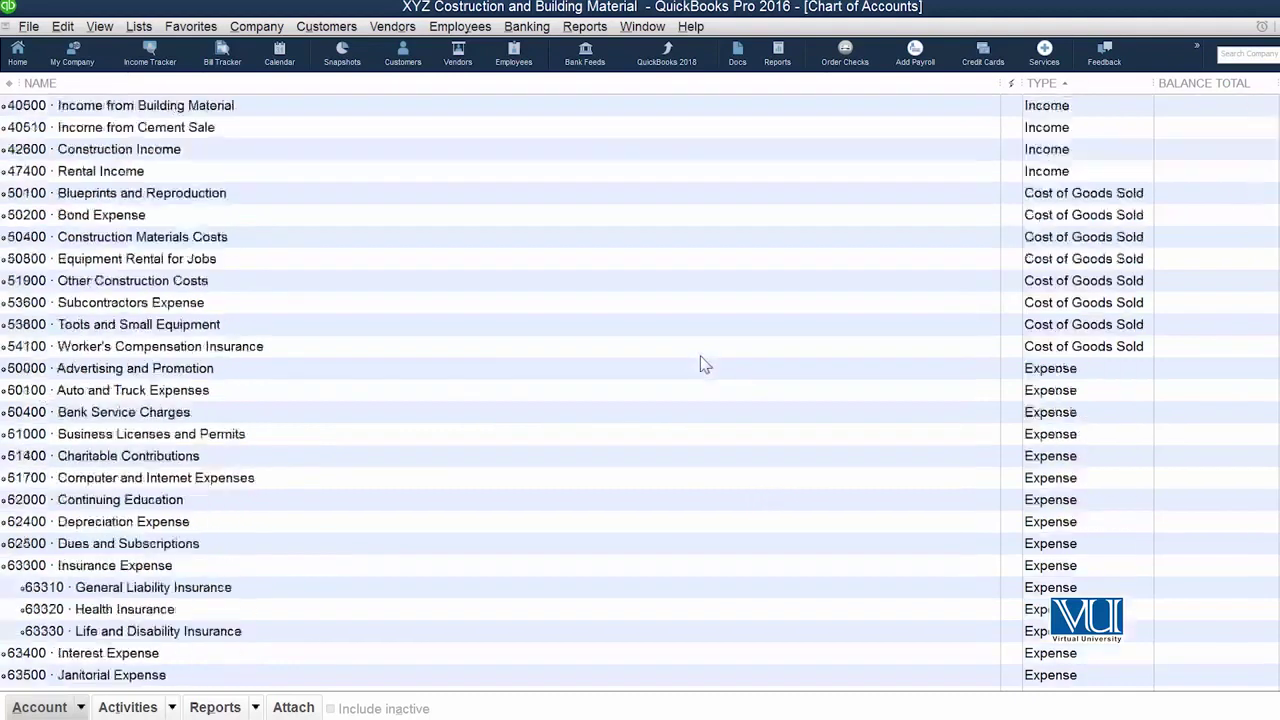
scroll(705, 365, "down", 2)
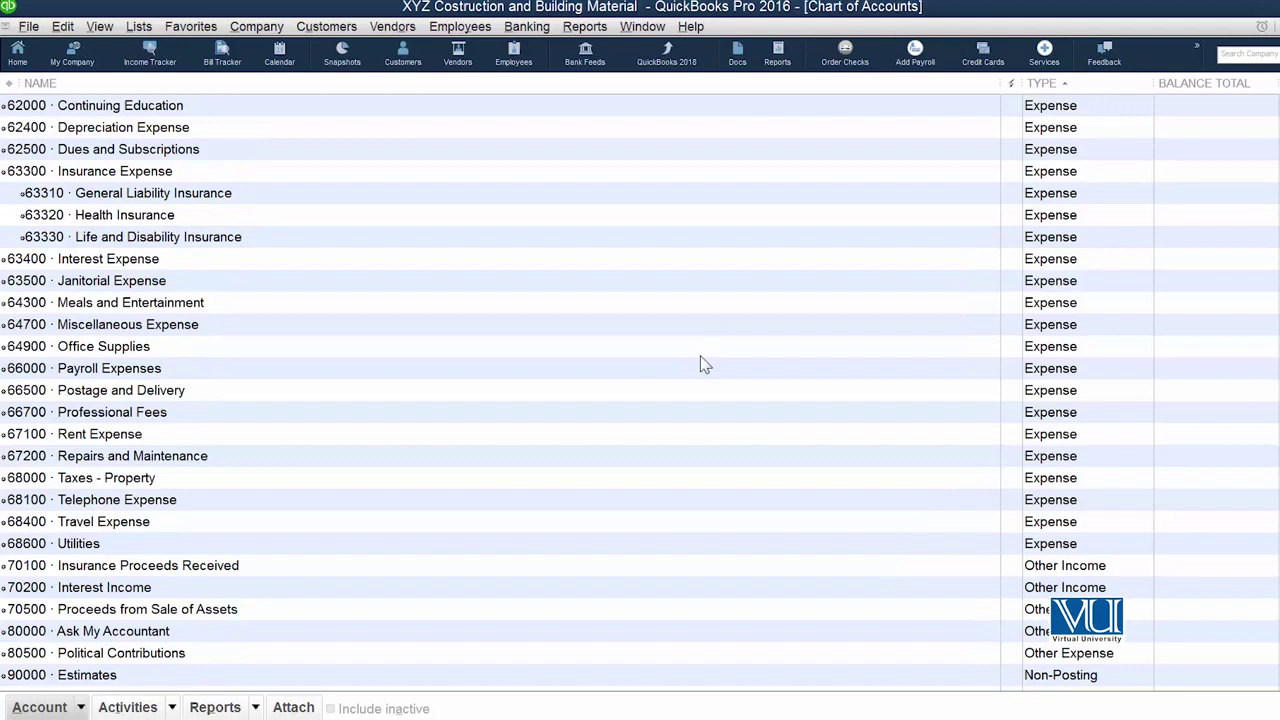
scroll(705, 365, "up", 9)
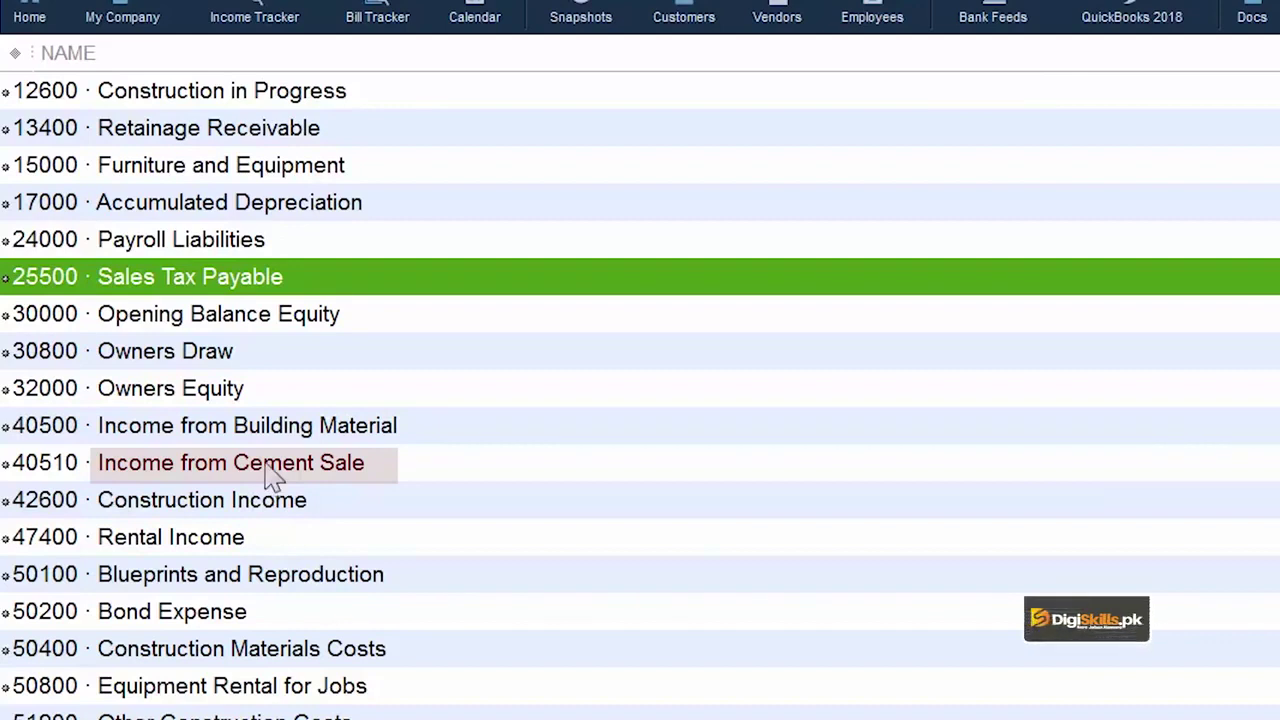
Step: Rename income account 40510 from 'Income from Cement Sale' to 'Income Sale of Cement' and save
right_click(270, 478)
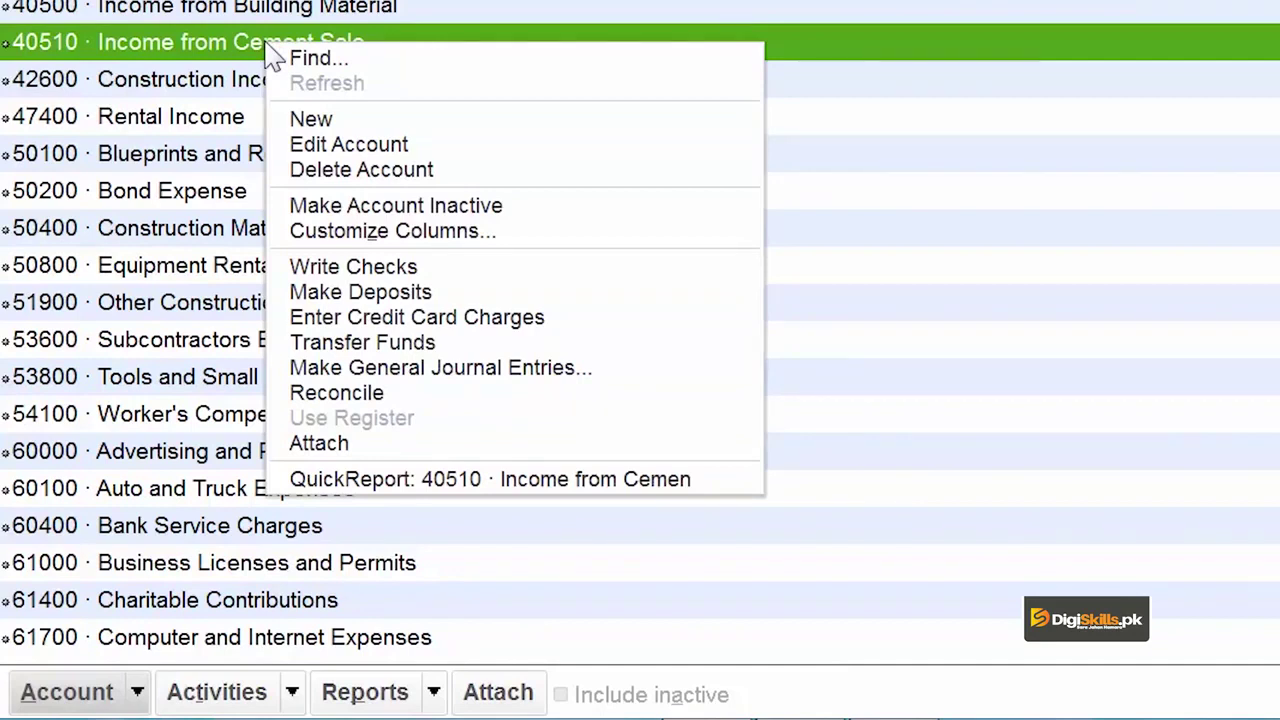
left_click(140, 692)
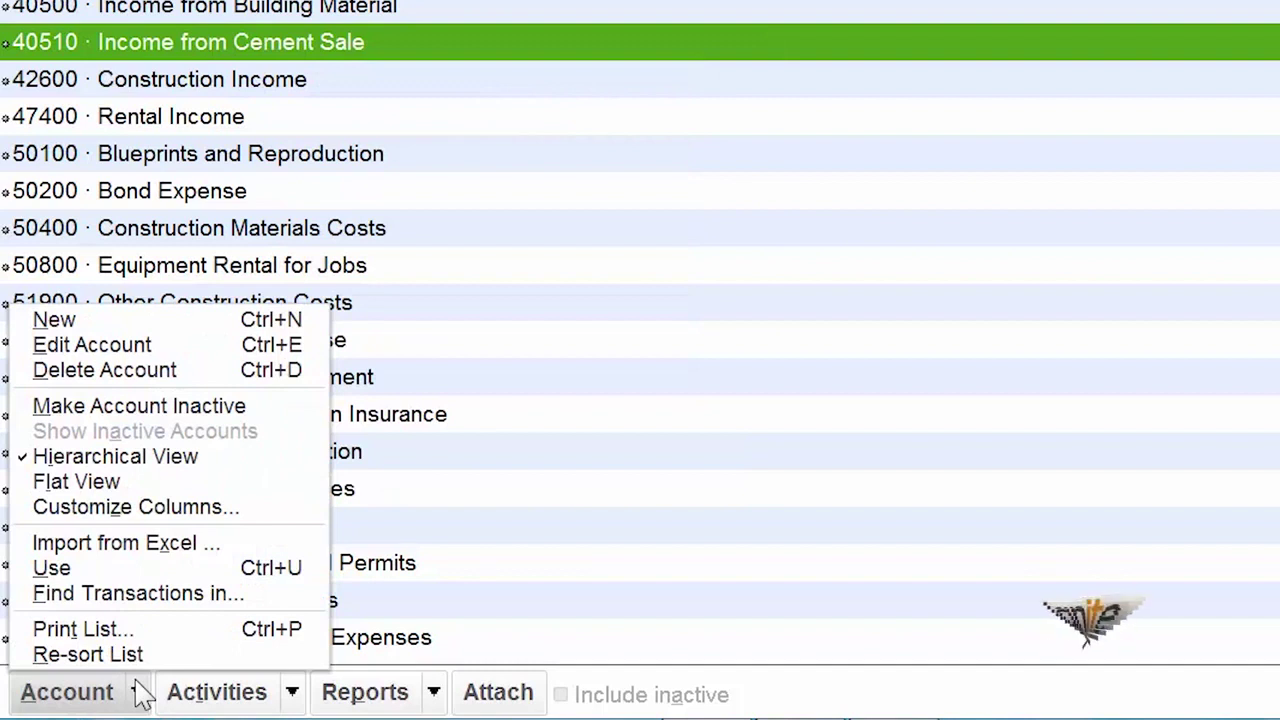
left_click(130, 348)
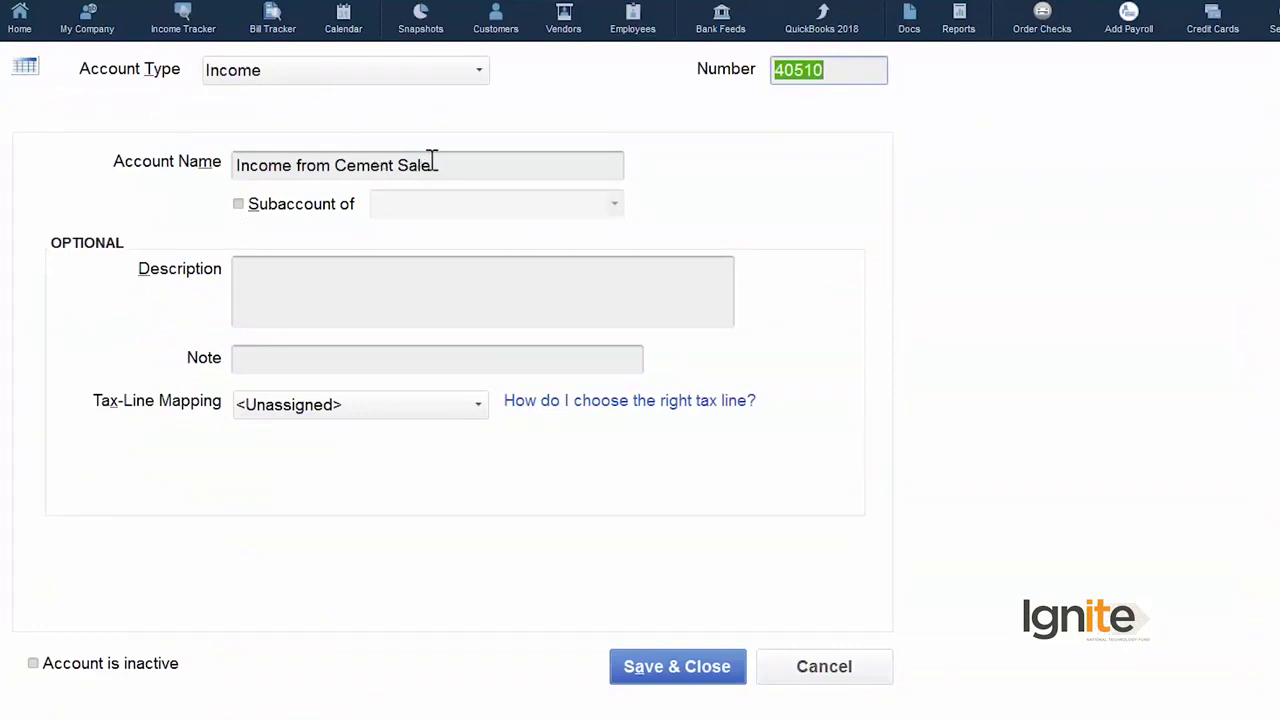
left_click(501, 165)
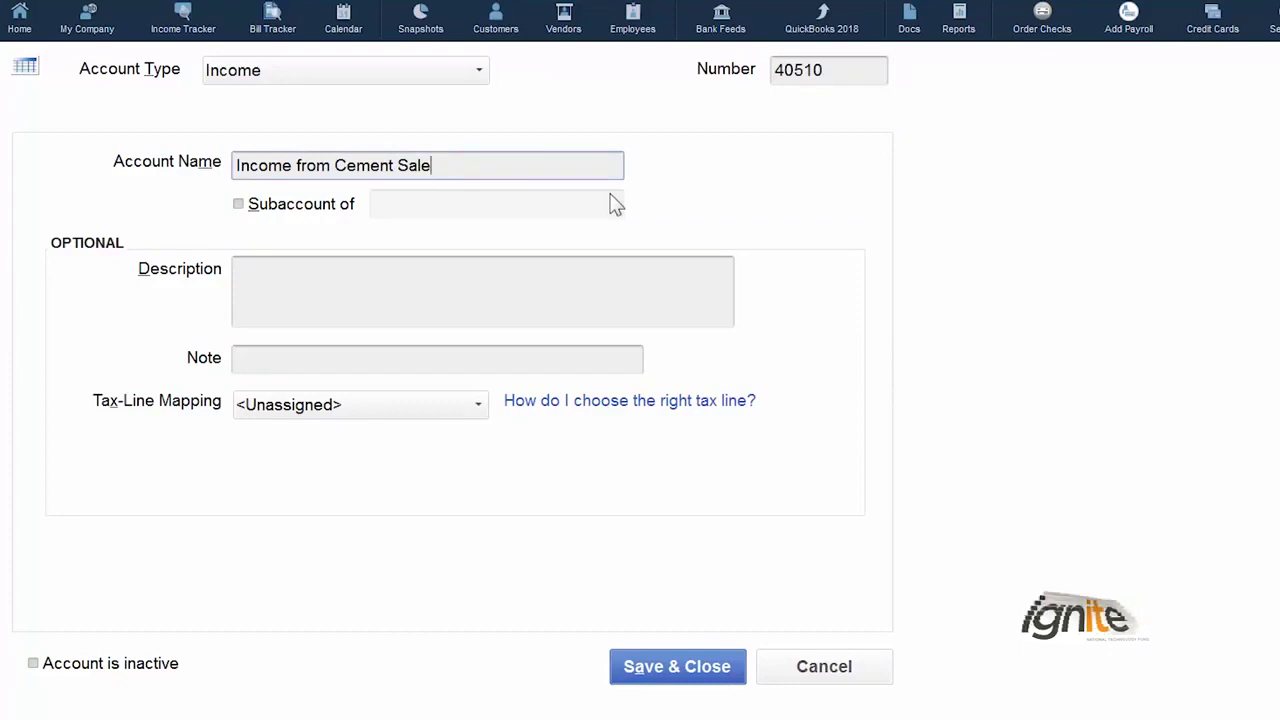
key("BackSpace")
key("BackSpace")
key("BackSpace")
key("BackSpace")
key("BackSpace")
key("BackSpace")
key("BackSpace")
key("BackSpace")
key("BackSpace")
key("BackSpace")
key("BackSpace")
key("BackSpace")
key("BackSpace")
key("BackSpace")
key("BackSpace")
key("BackSpace")
type("Sa")
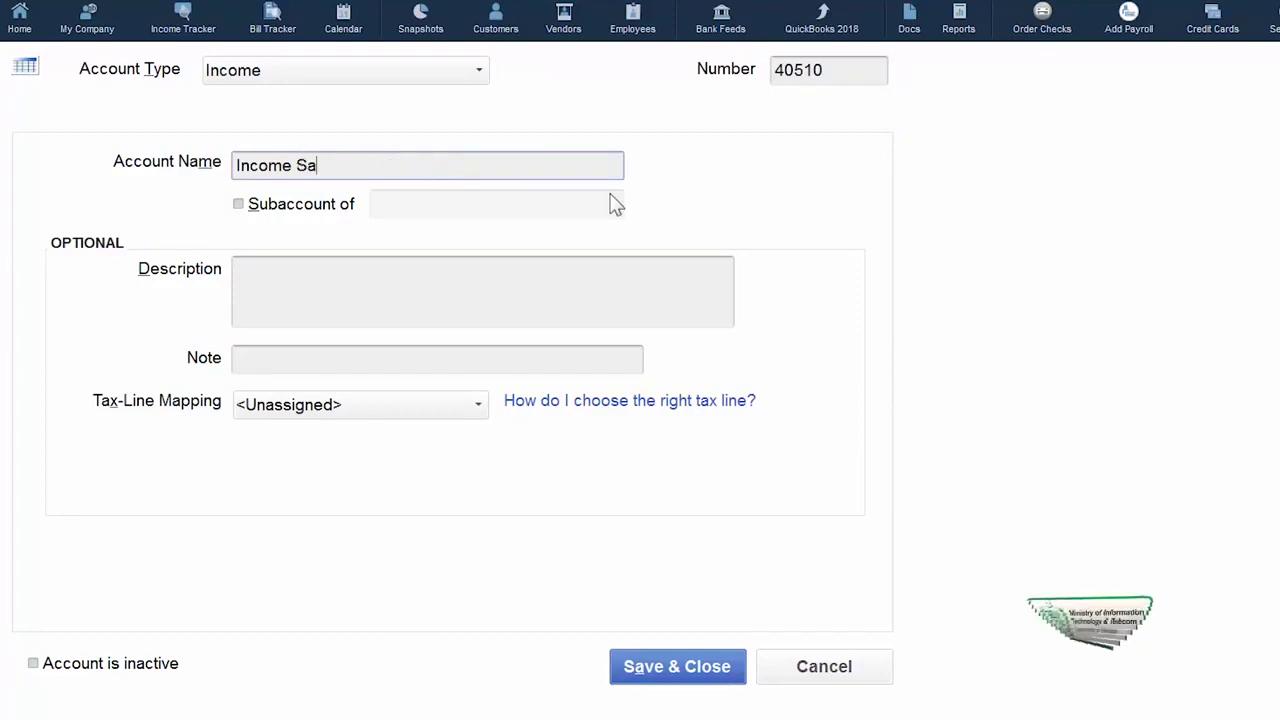
type("le of Cement")
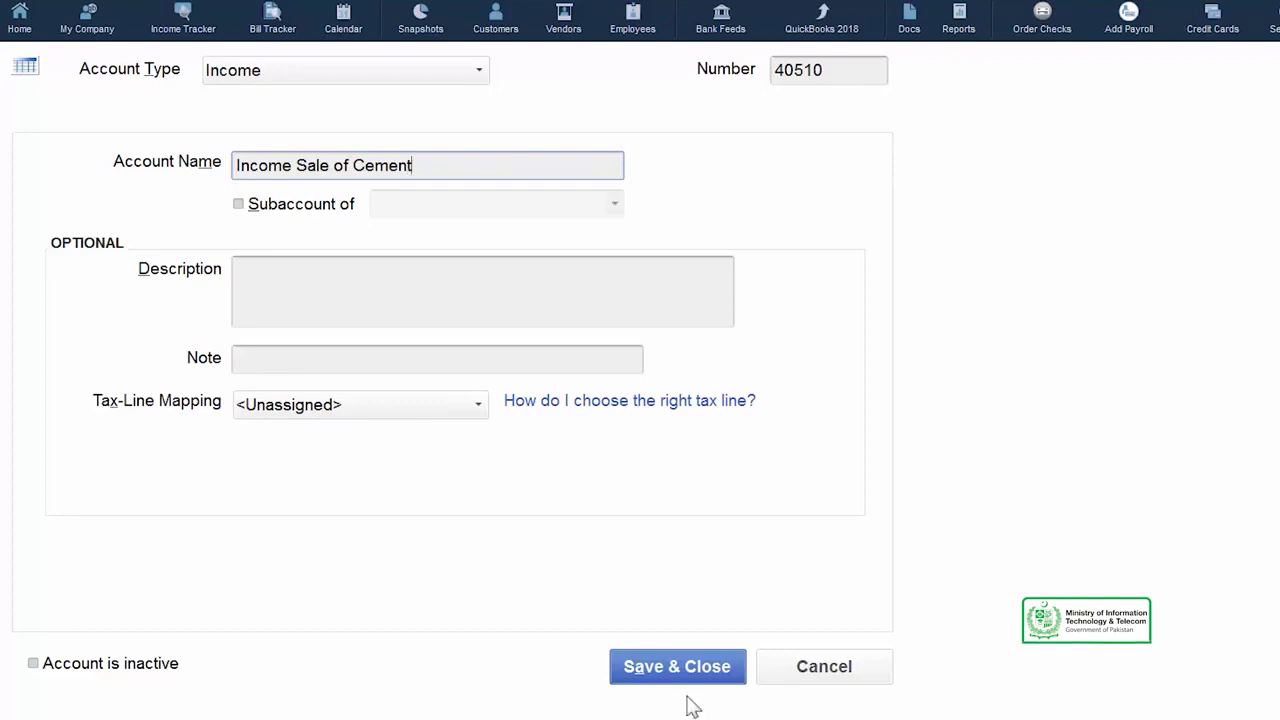
left_click(679, 680)
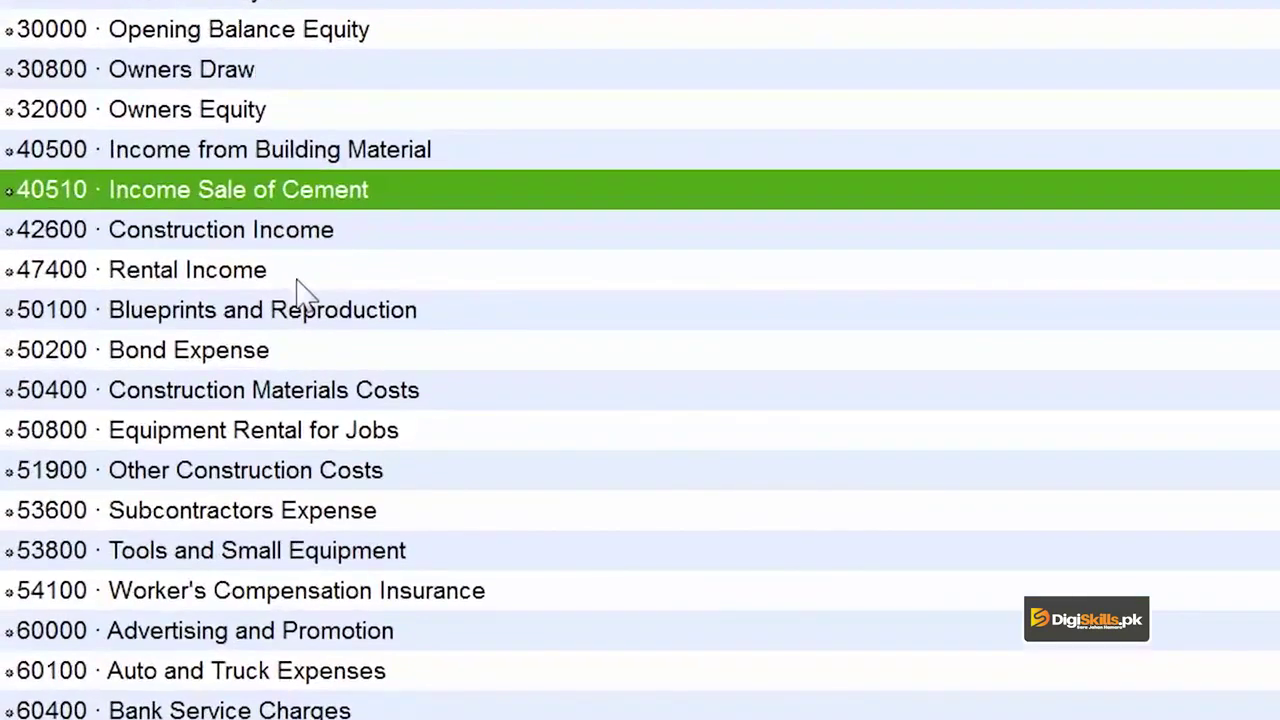
left_click(297, 281)
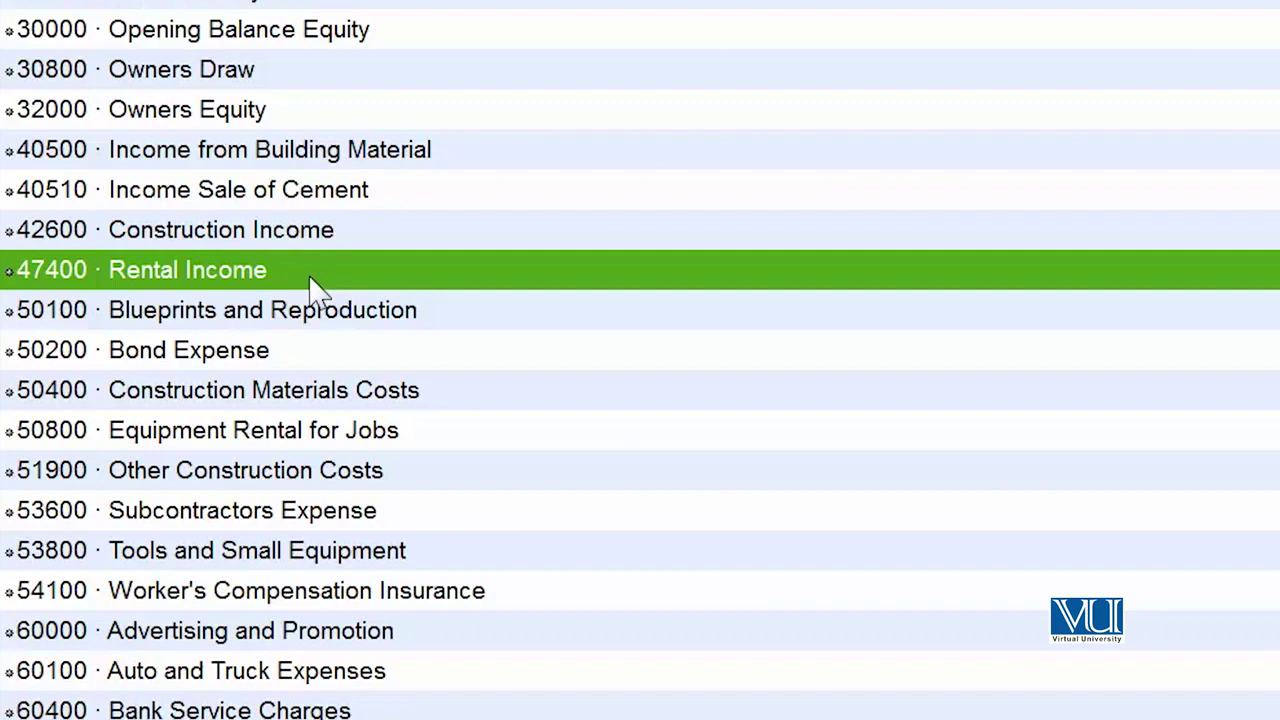
Step: Rename account 47400 'Rental Income' to 'Income form Rental Equipment' and save it
right_click(316, 290)
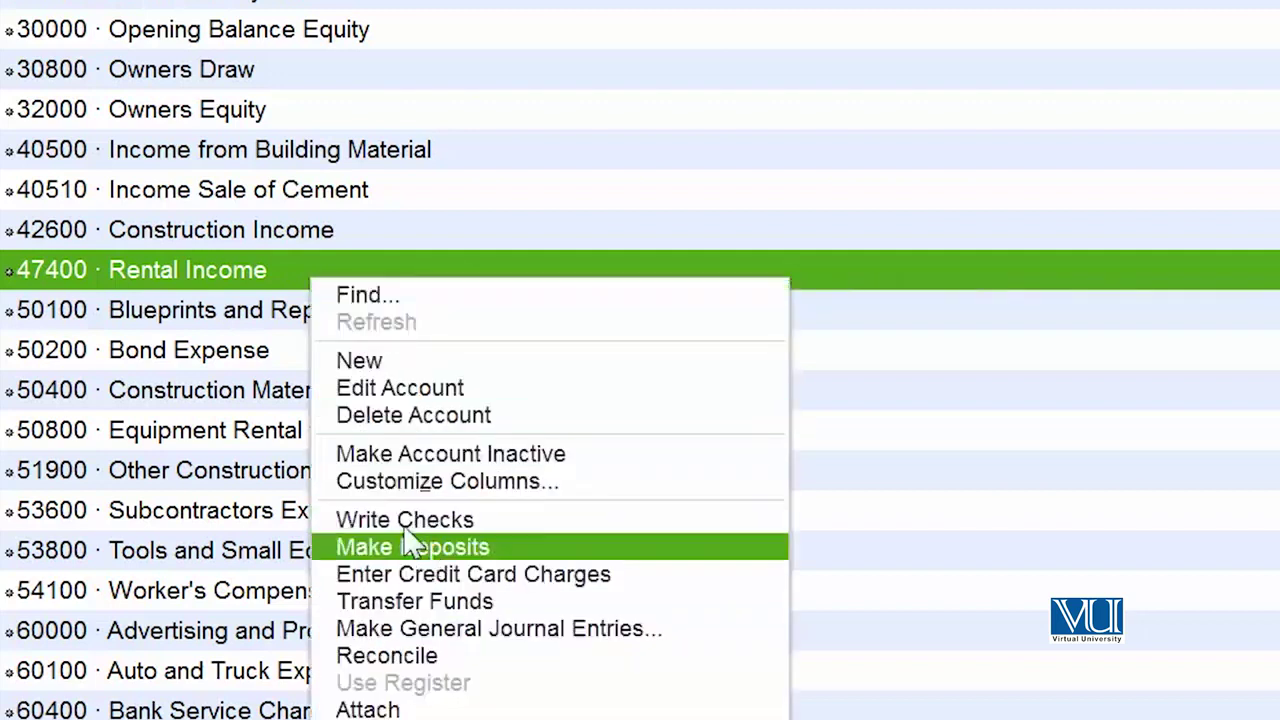
left_click(410, 387)
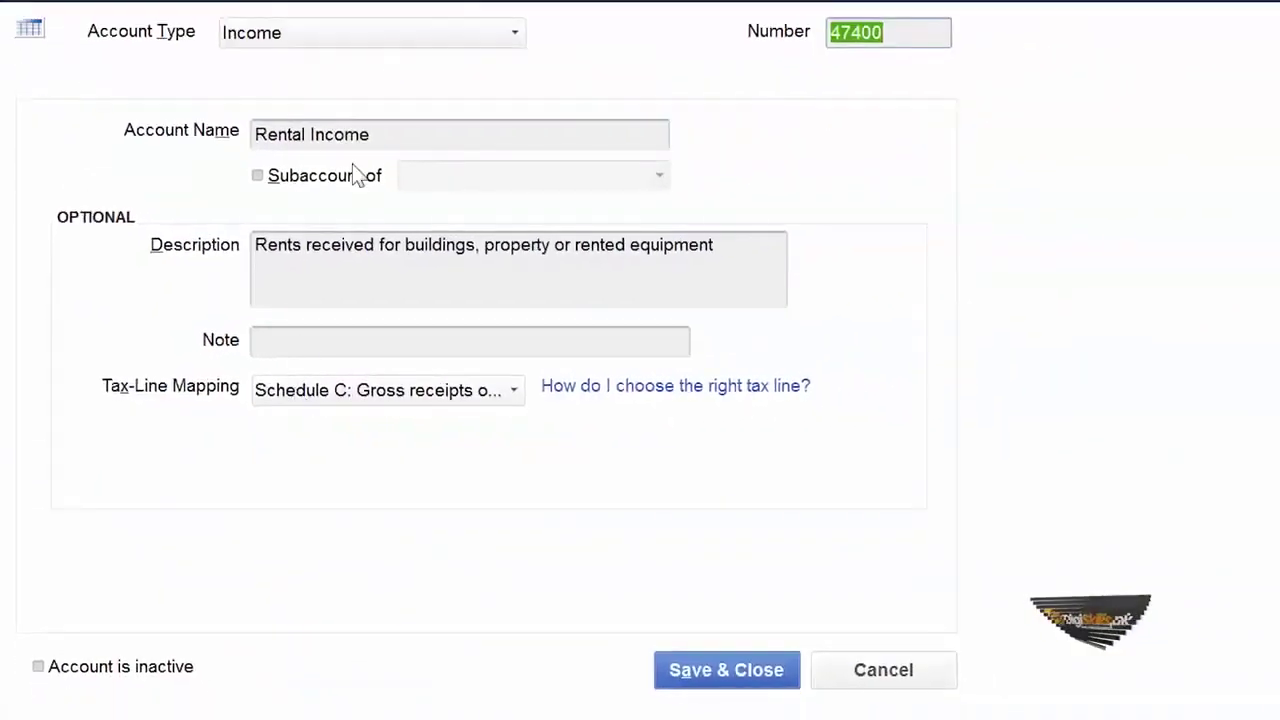
left_click(400, 142)
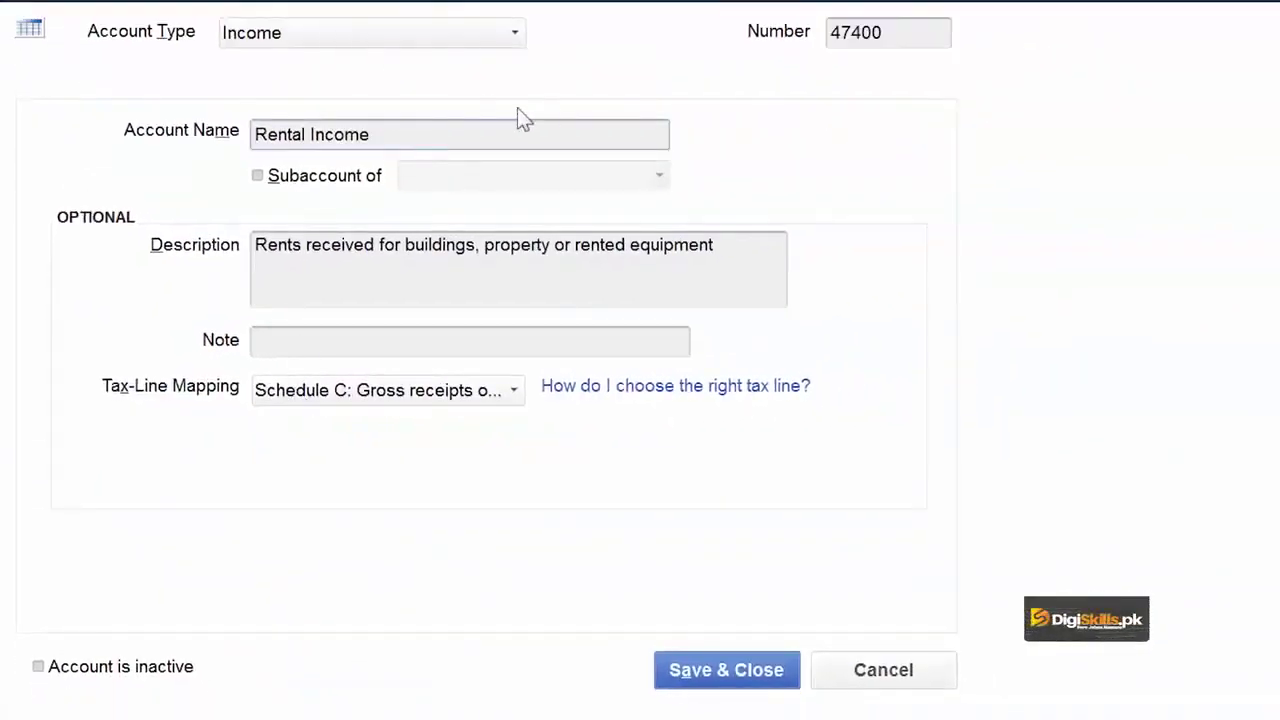
key("Left")
key("Left")
key("Left")
key("Left")
key("Left")
key("Left")
key("Home")
type("Income form")
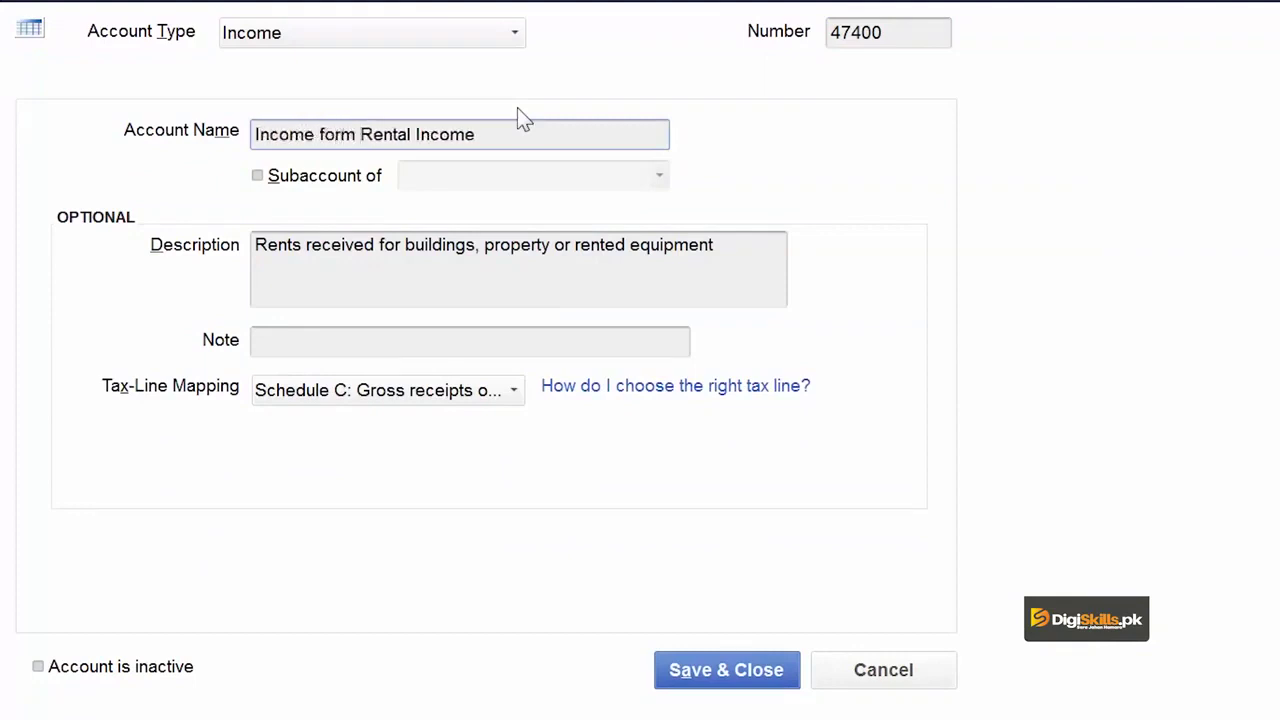
key("Right")
key("Right")
key("Right")
key("Right")
key("Right")
key("Right")
key("Right")
type("Eq")
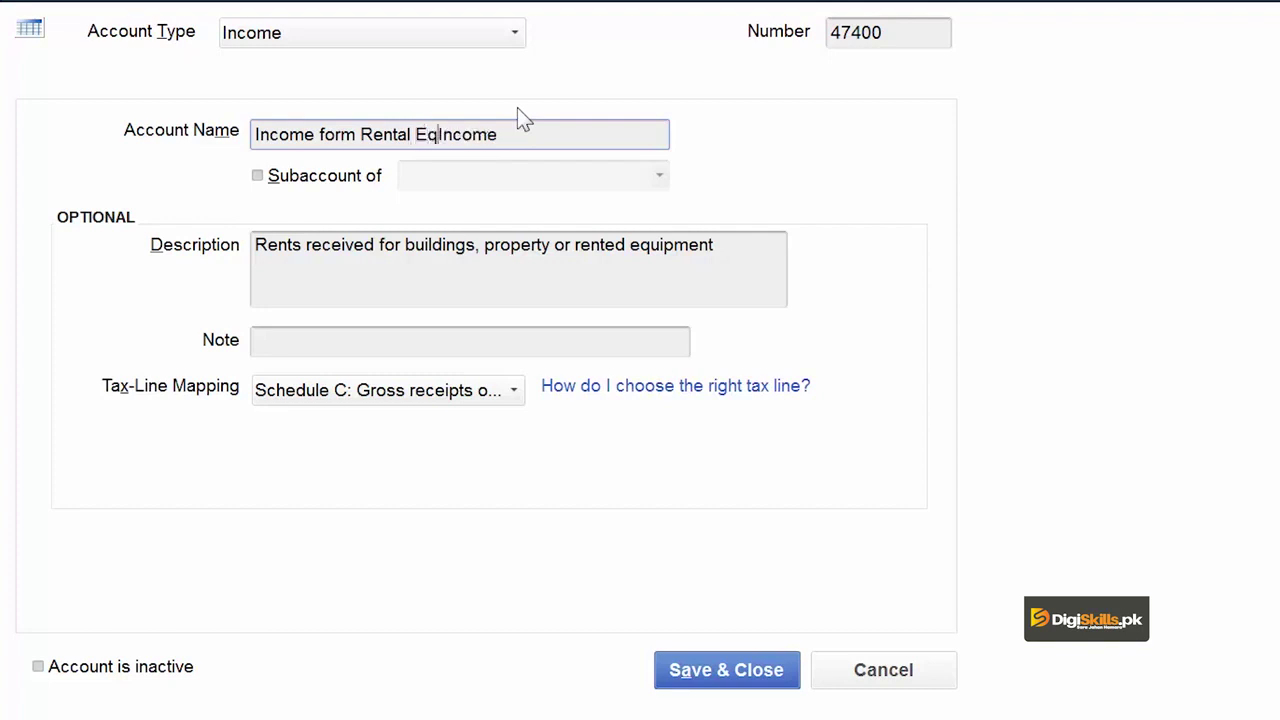
type("uipm")
key("Delete")
key("Delete")
key("Delete")
key("Delete")
key("Delete")
key("Delete")
type("e")
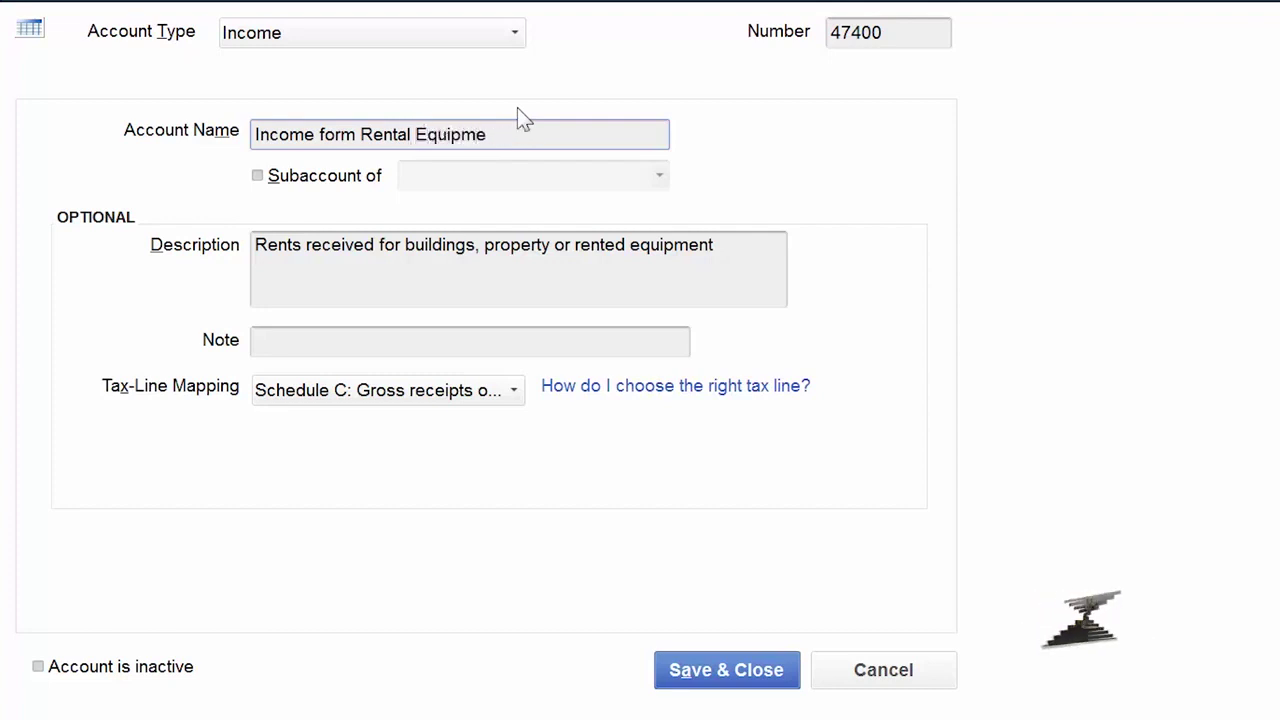
type("nt")
left_click(722, 682)
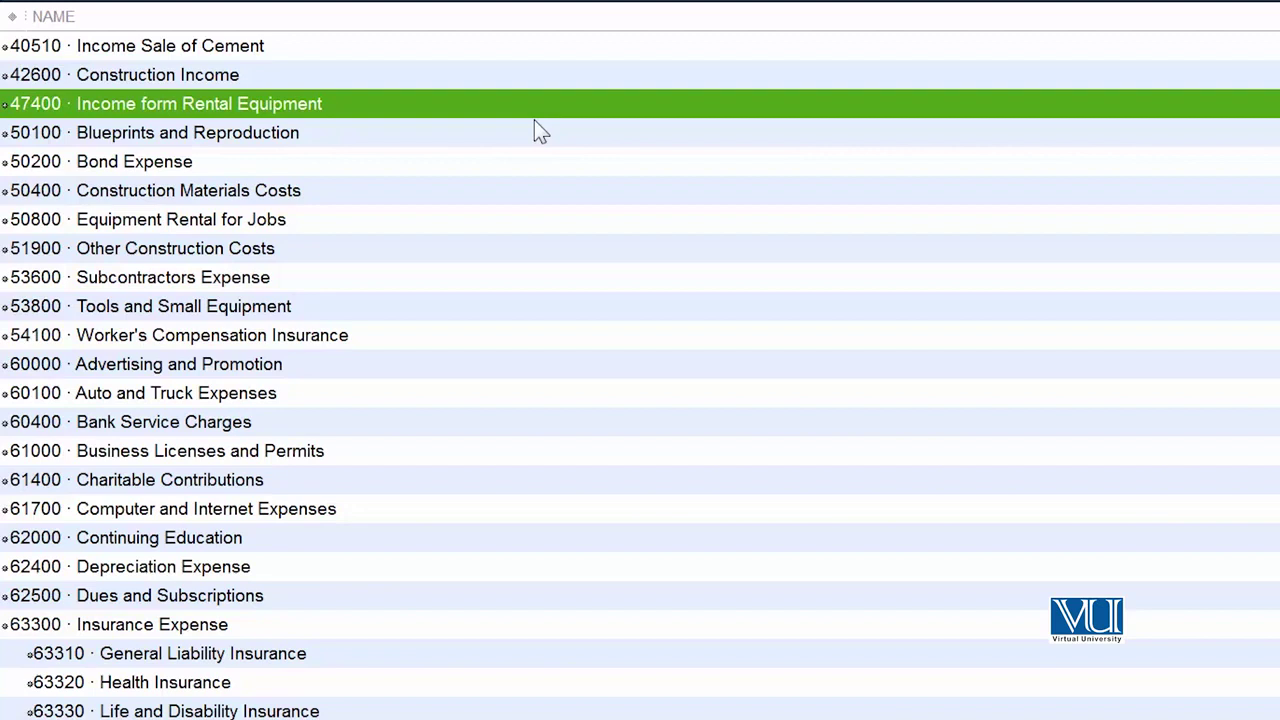
Step: Select the 40500 Income from Building Material and 40510 Income Sale of Cement accounts
scroll(535, 124, "up", 1)
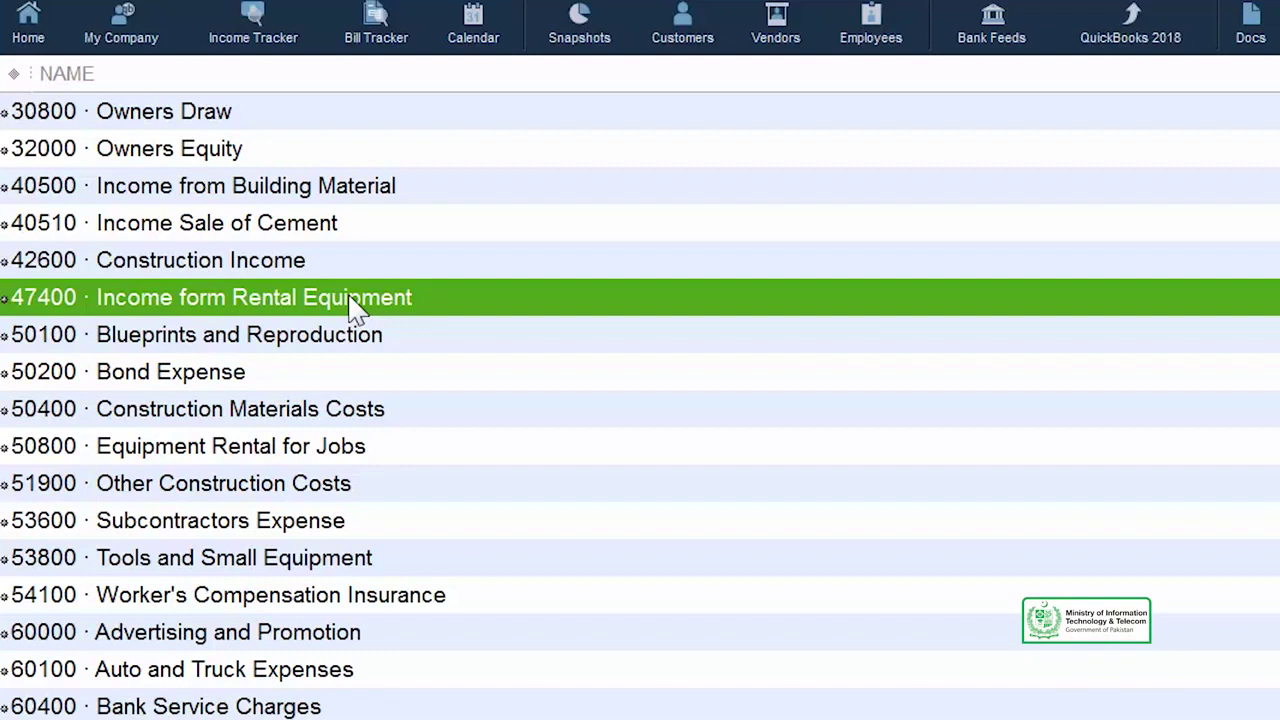
left_click(398, 195)
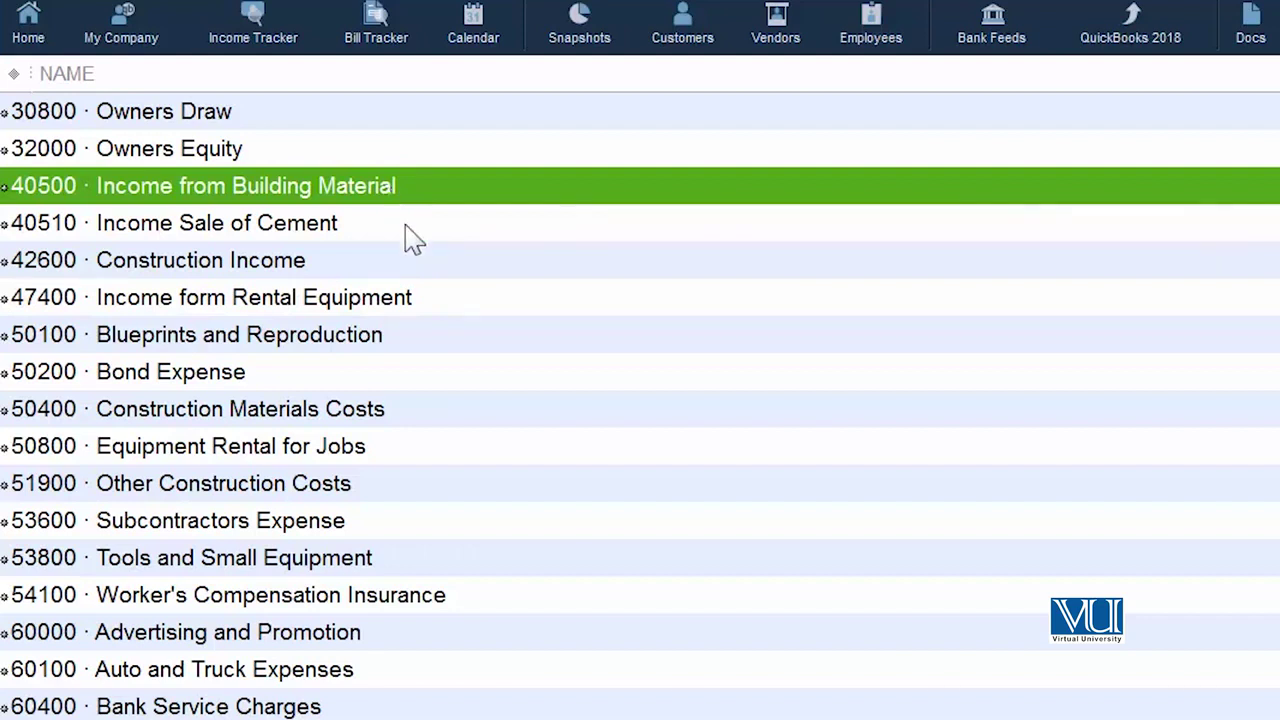
left_click(412, 236)
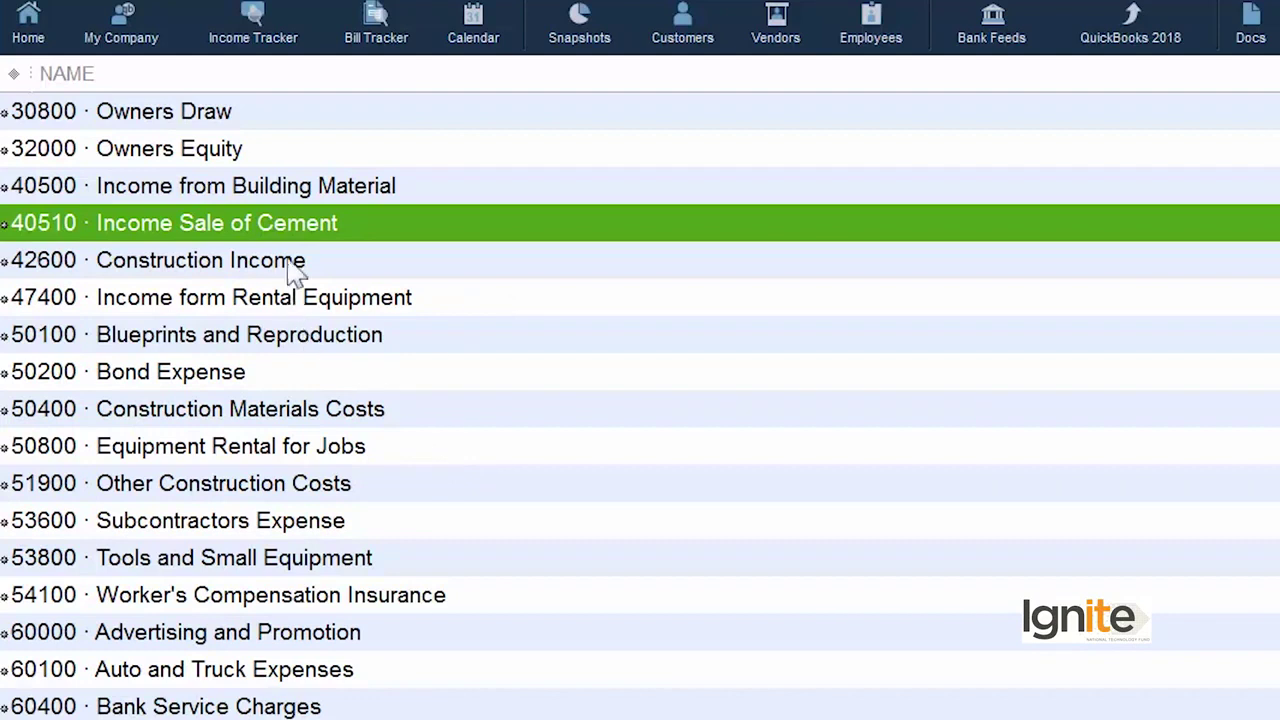
Step: Rename account 40510 to 'Income from building material' and accept merging it into 40500
right_click(335, 228)
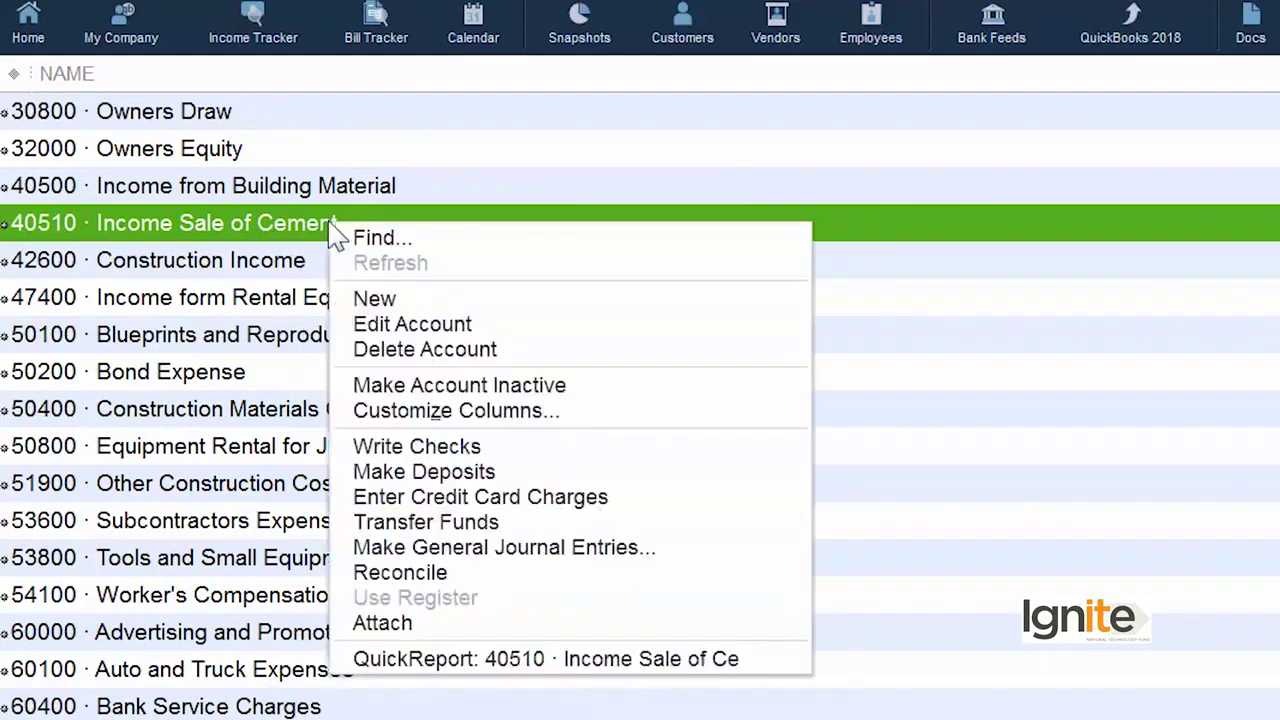
left_click(478, 328)
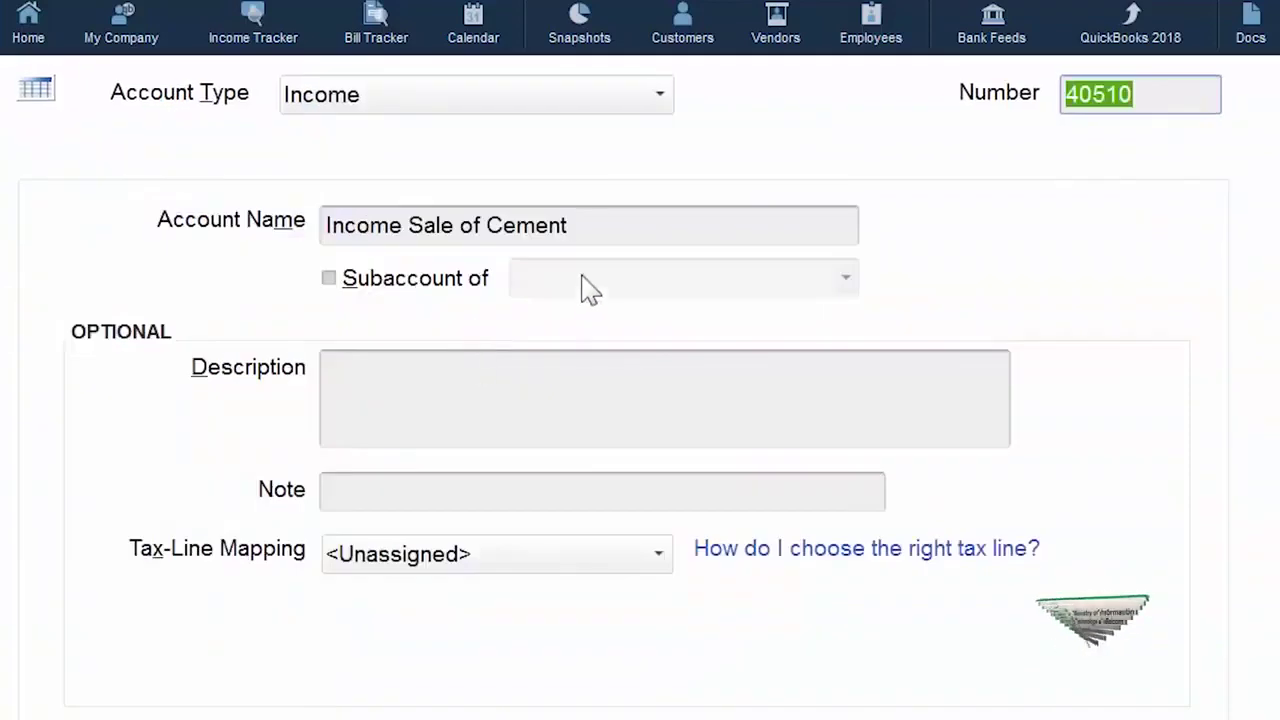
left_click_drag(569, 225, 420, 252)
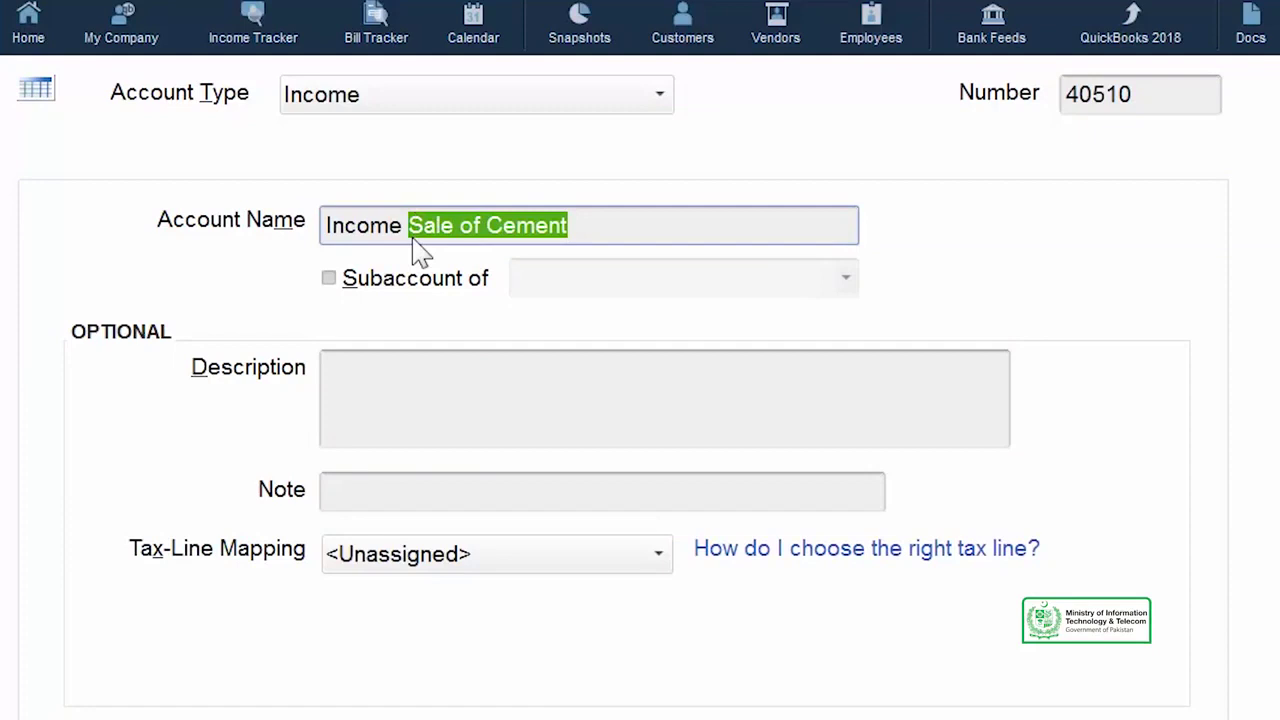
type("from building ma")
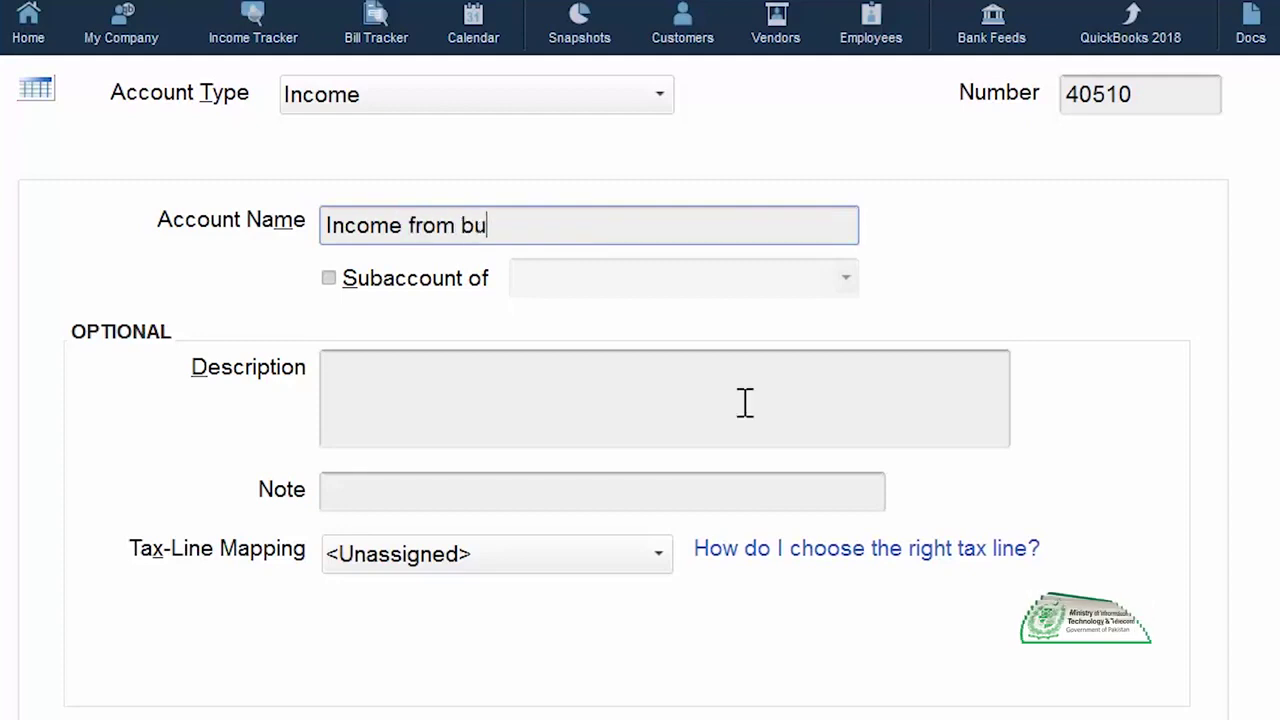
type("terial")
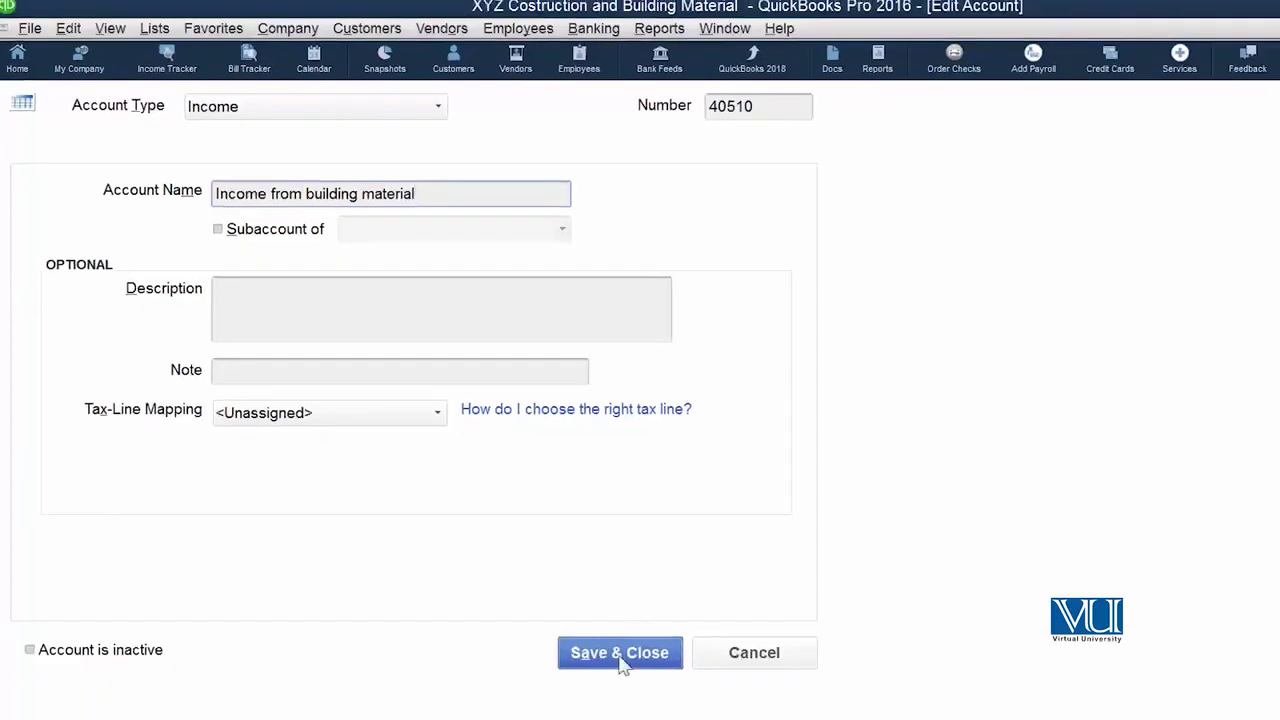
left_click(620, 658)
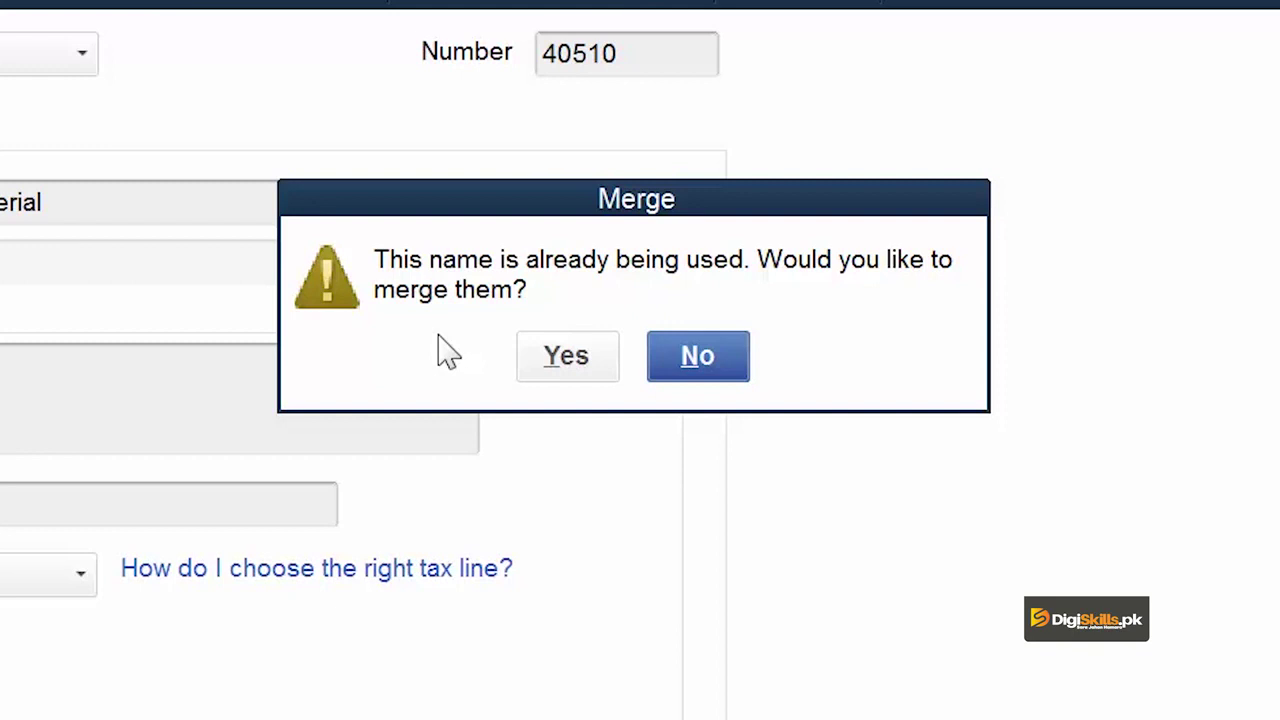
left_click(551, 369)
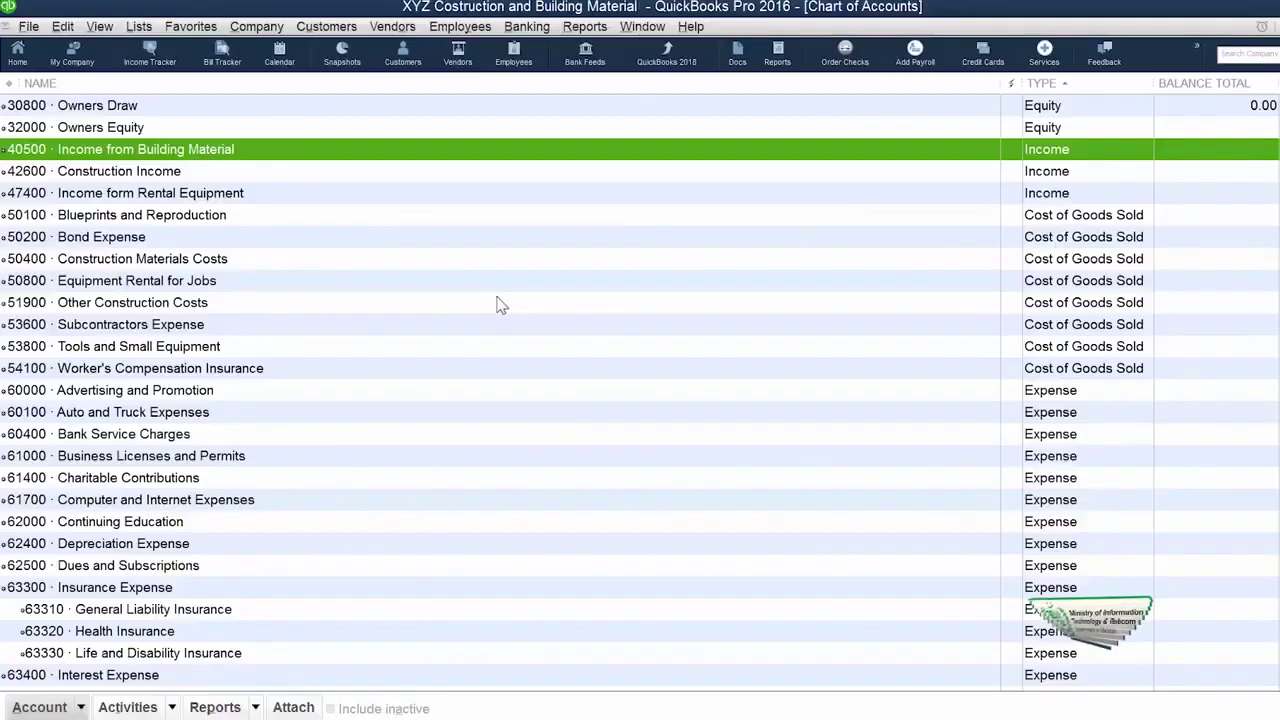
Step: Delete account 66500 Postage and Delivery and confirm the deletion
scroll(498, 311, "down", 2)
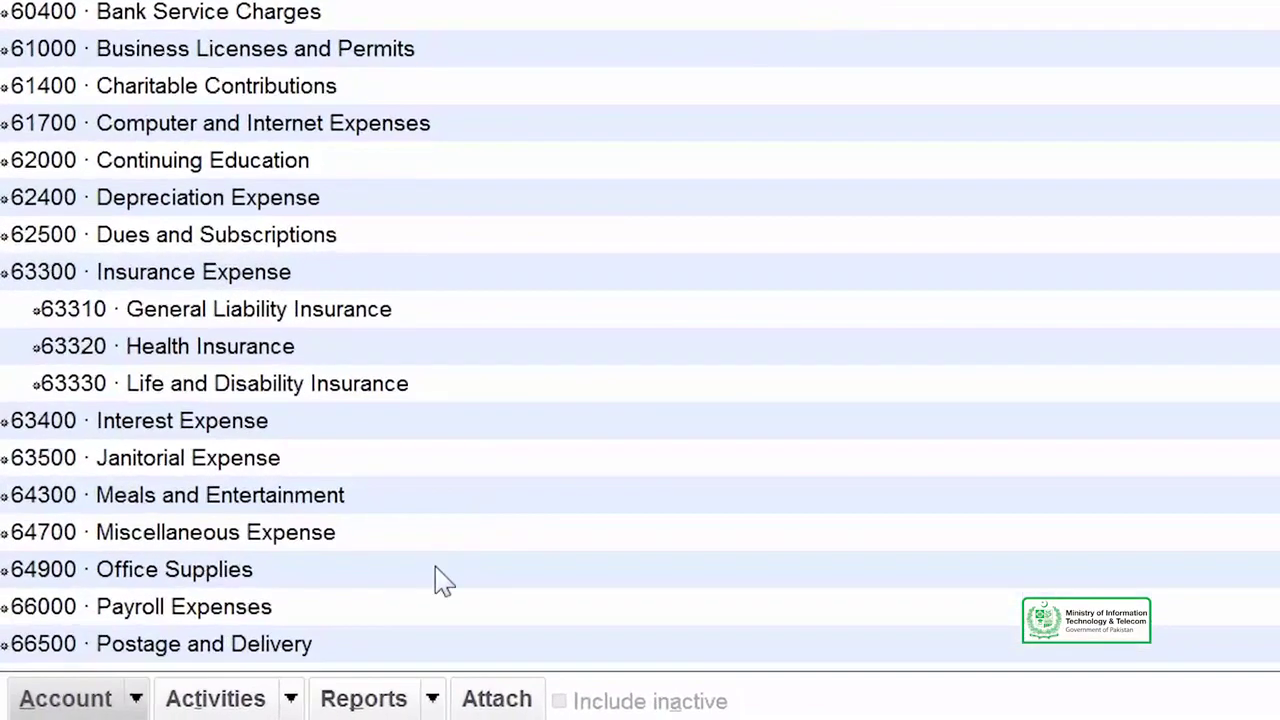
left_click(178, 676)
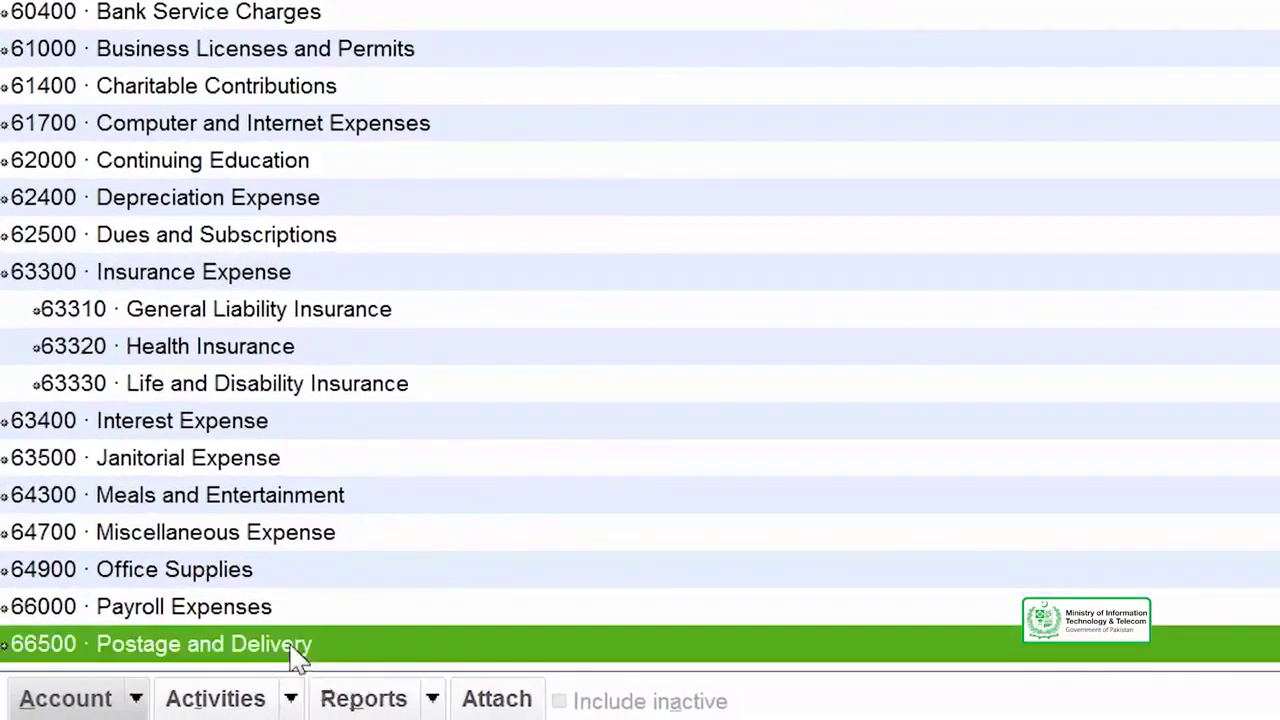
right_click(340, 651)
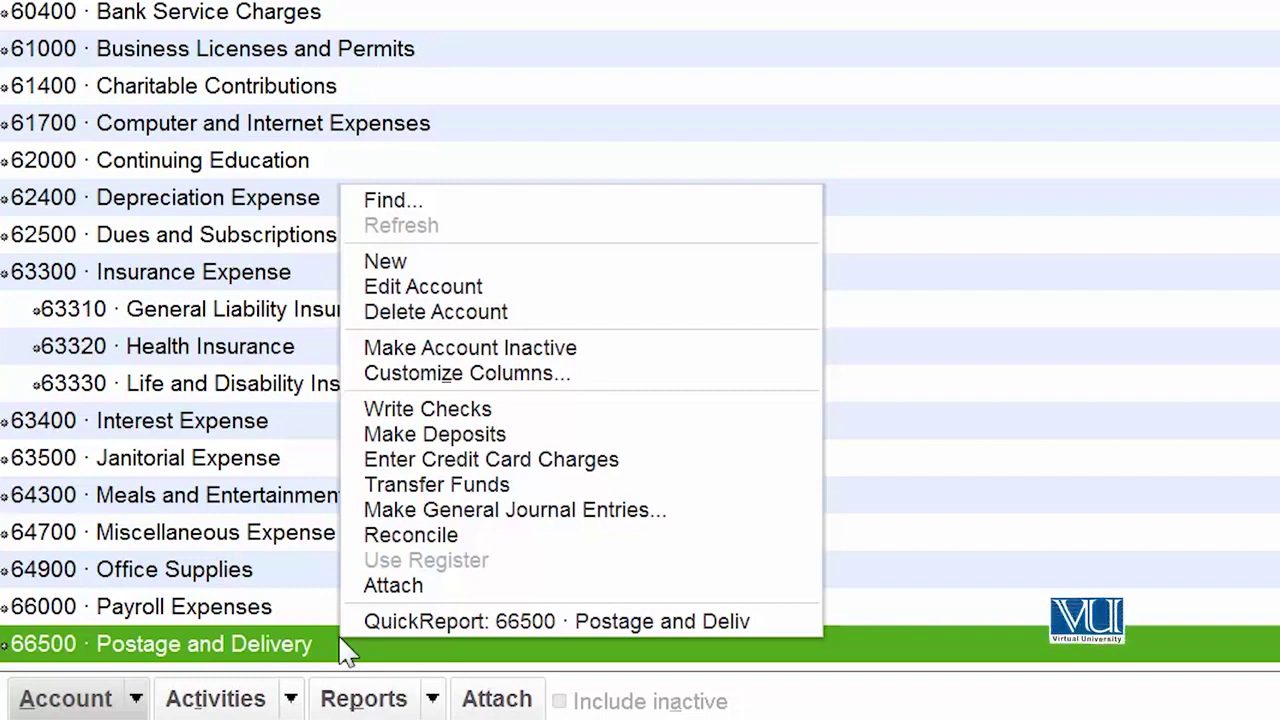
left_click(564, 316)
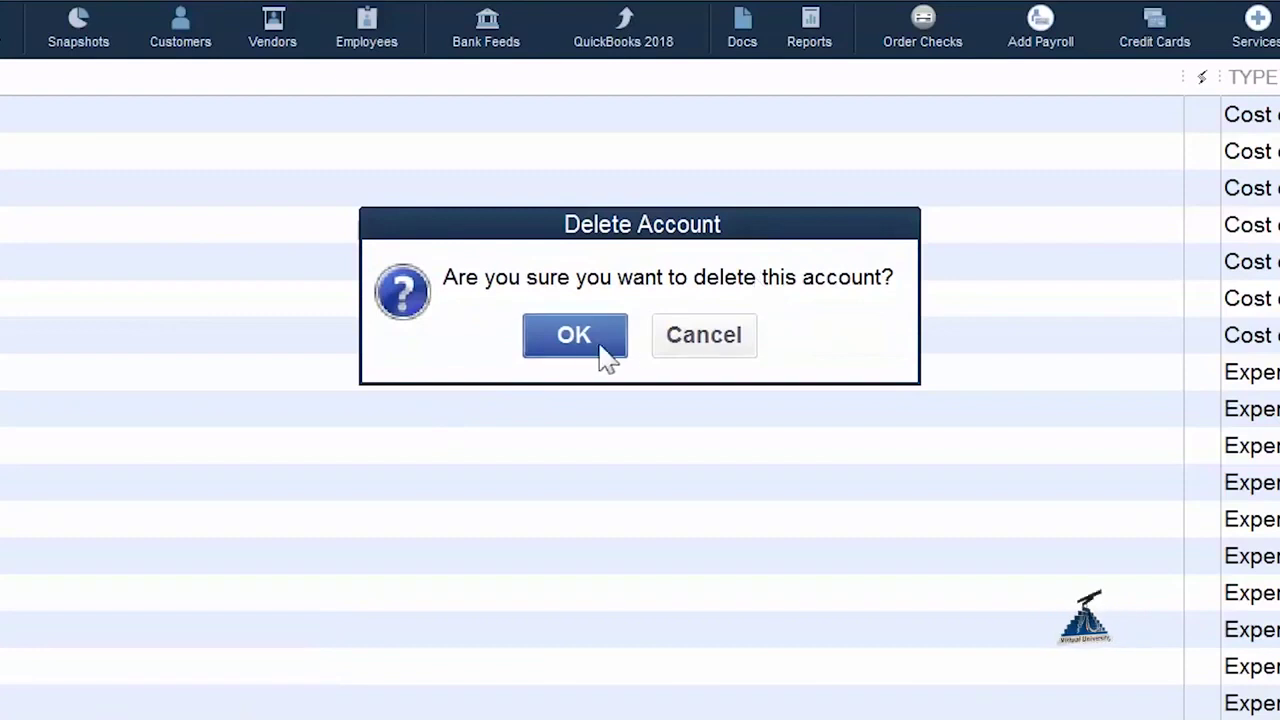
left_click(598, 342)
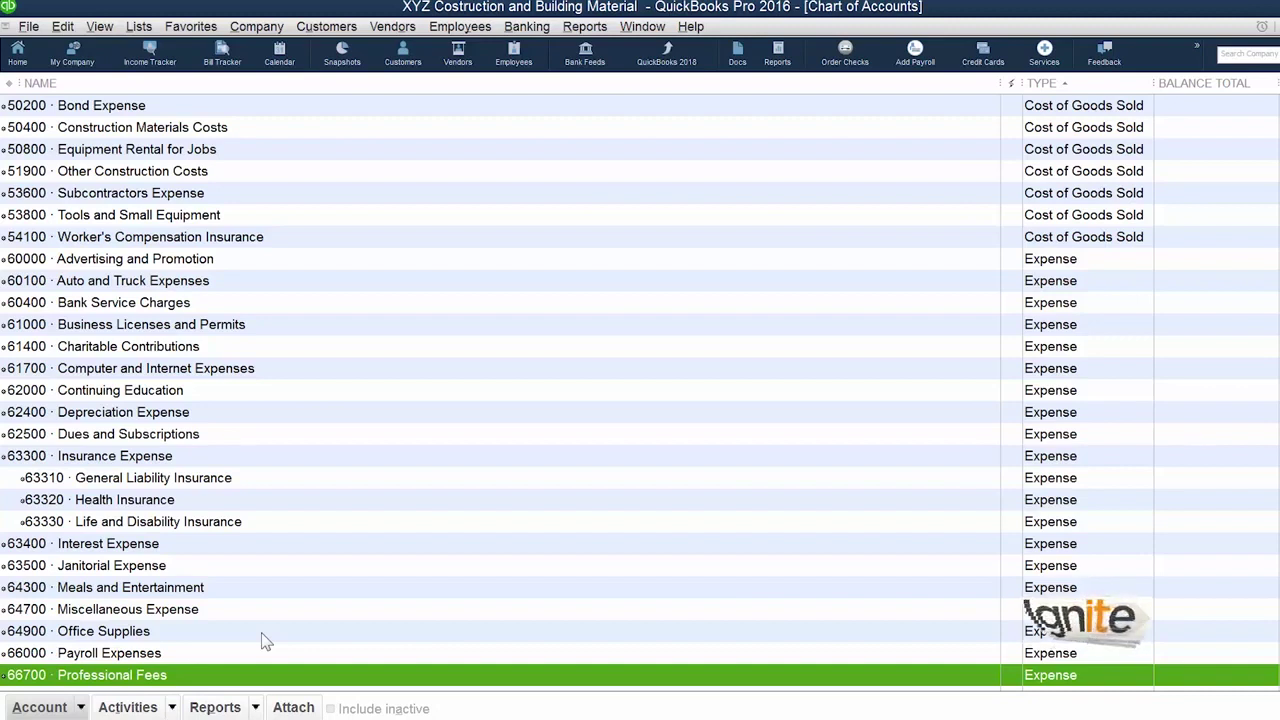
Step: Mark account 80500 Political Contributions as inactive and save the change
left_click(80, 707)
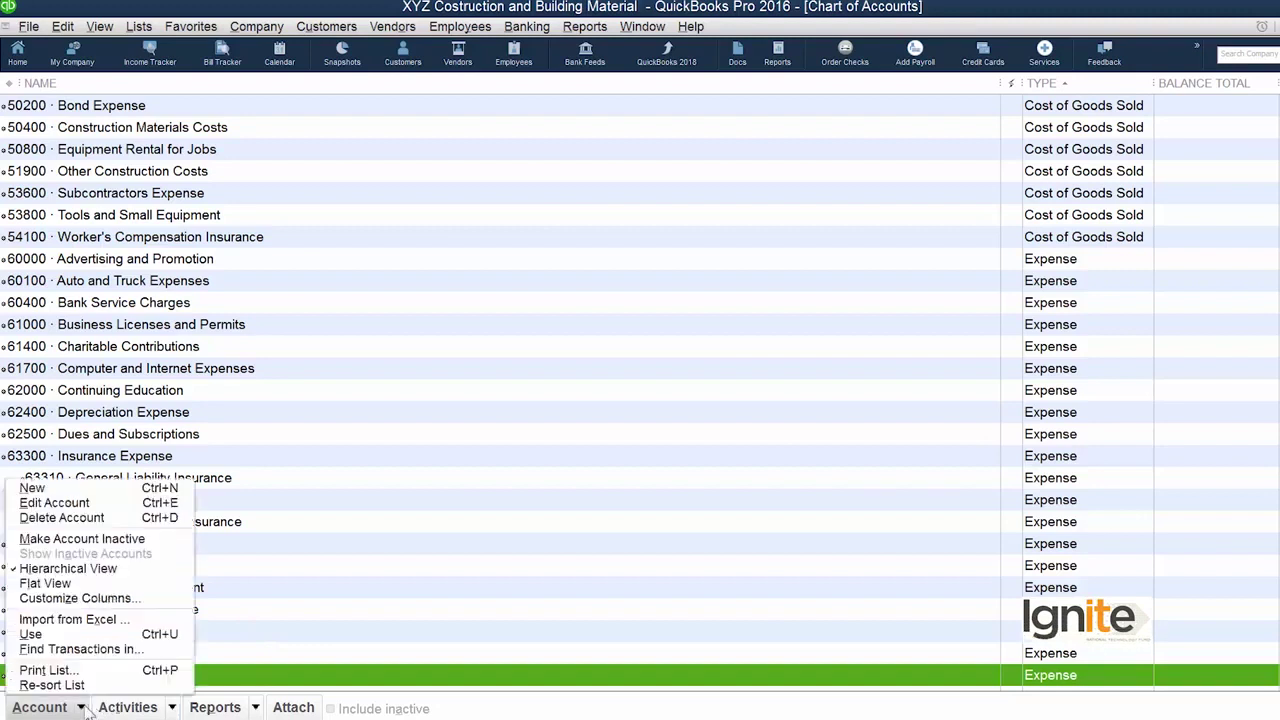
left_click(273, 570)
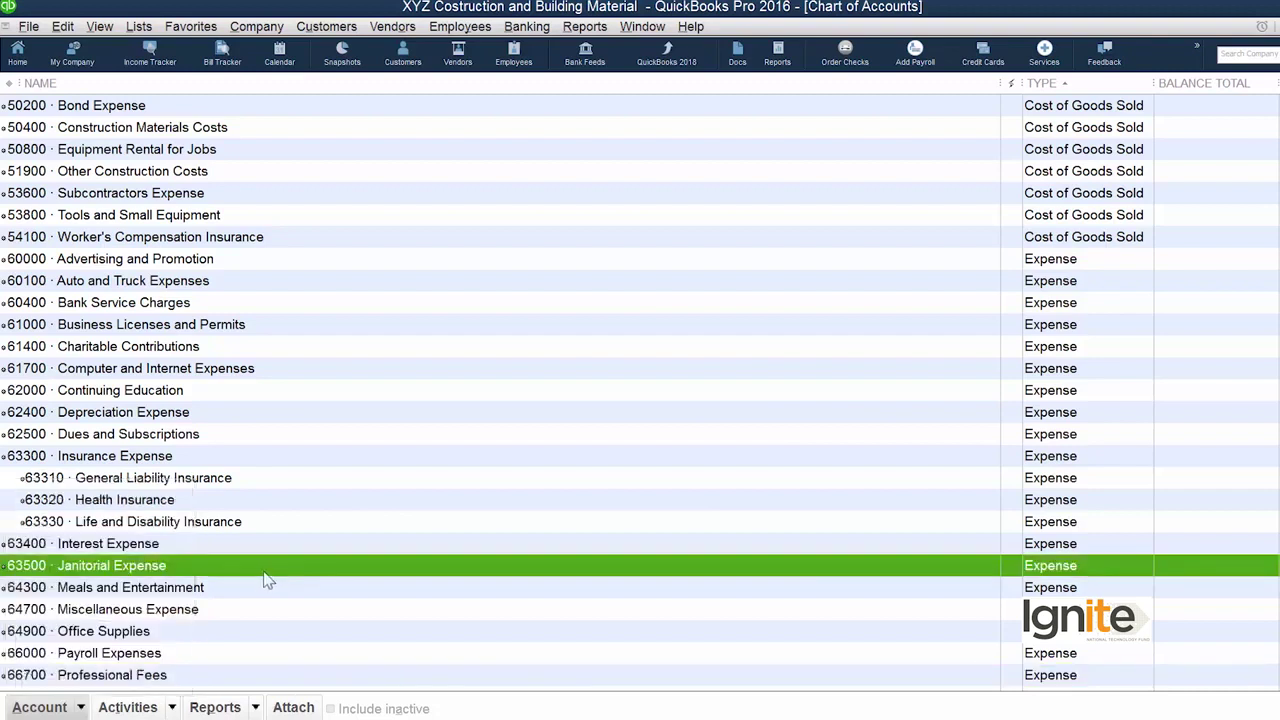
scroll(268, 580, "down", 3)
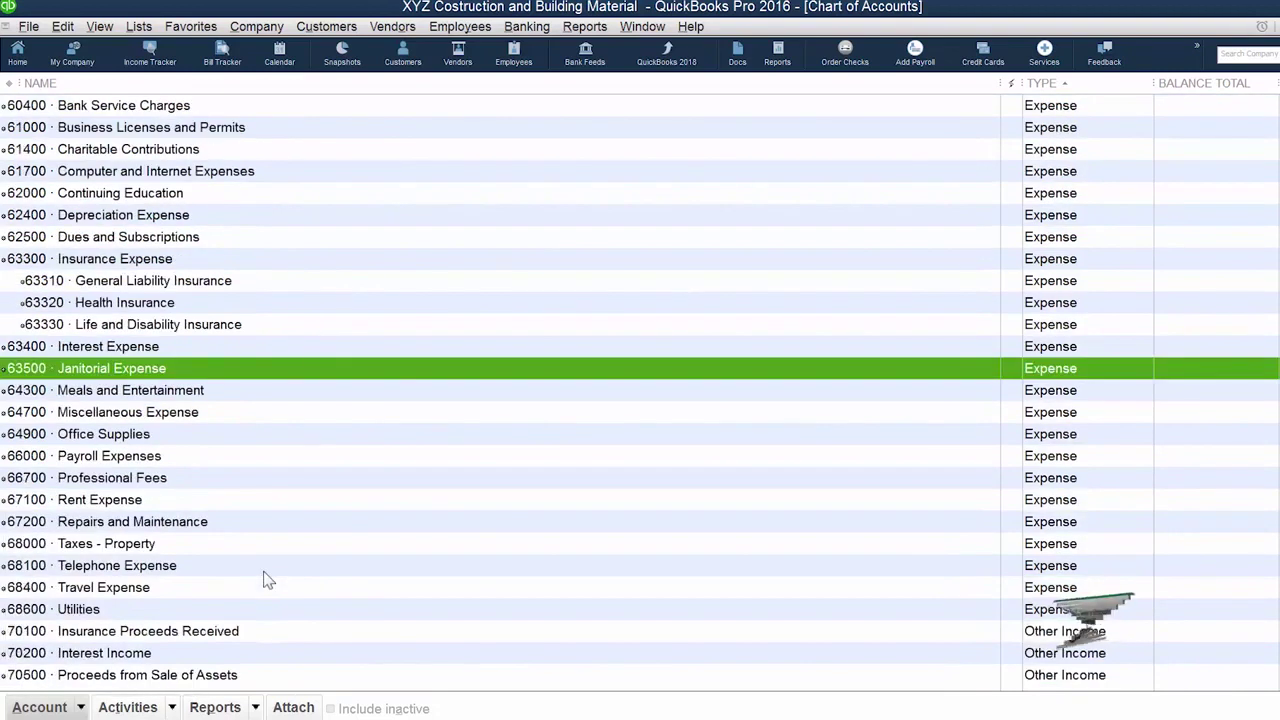
scroll(268, 580, "down", 1)
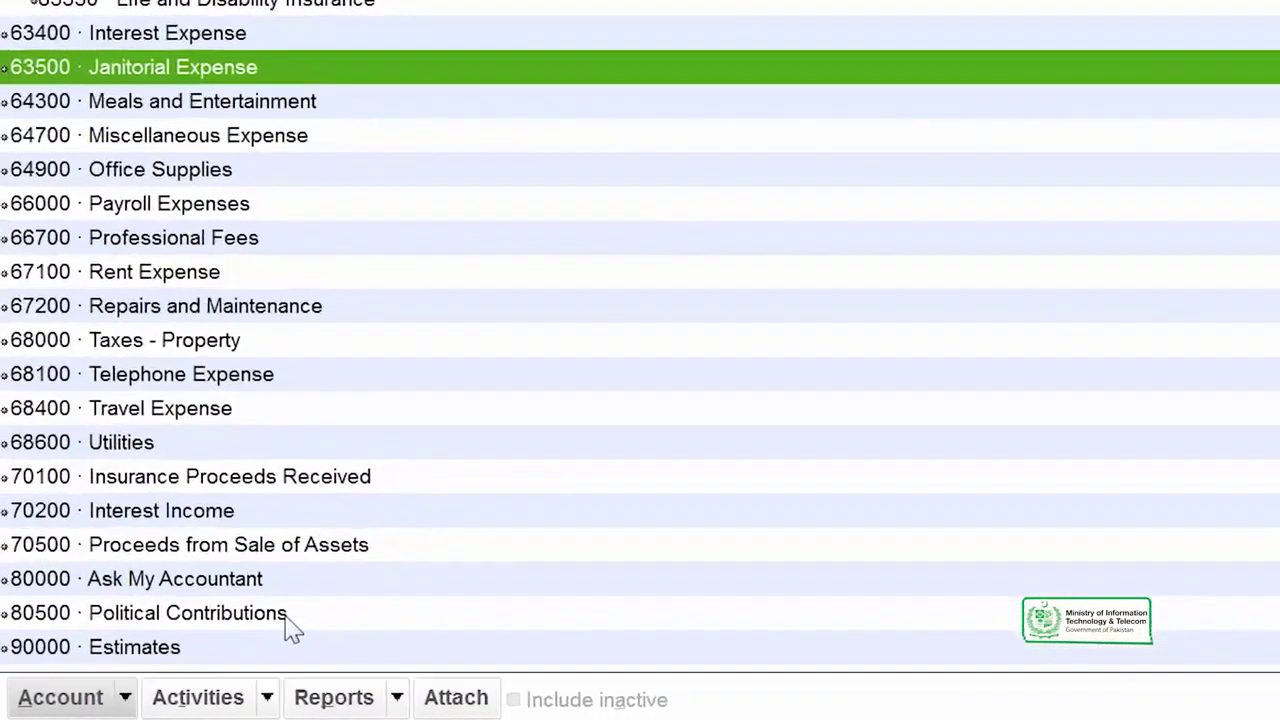
left_click(178, 654)
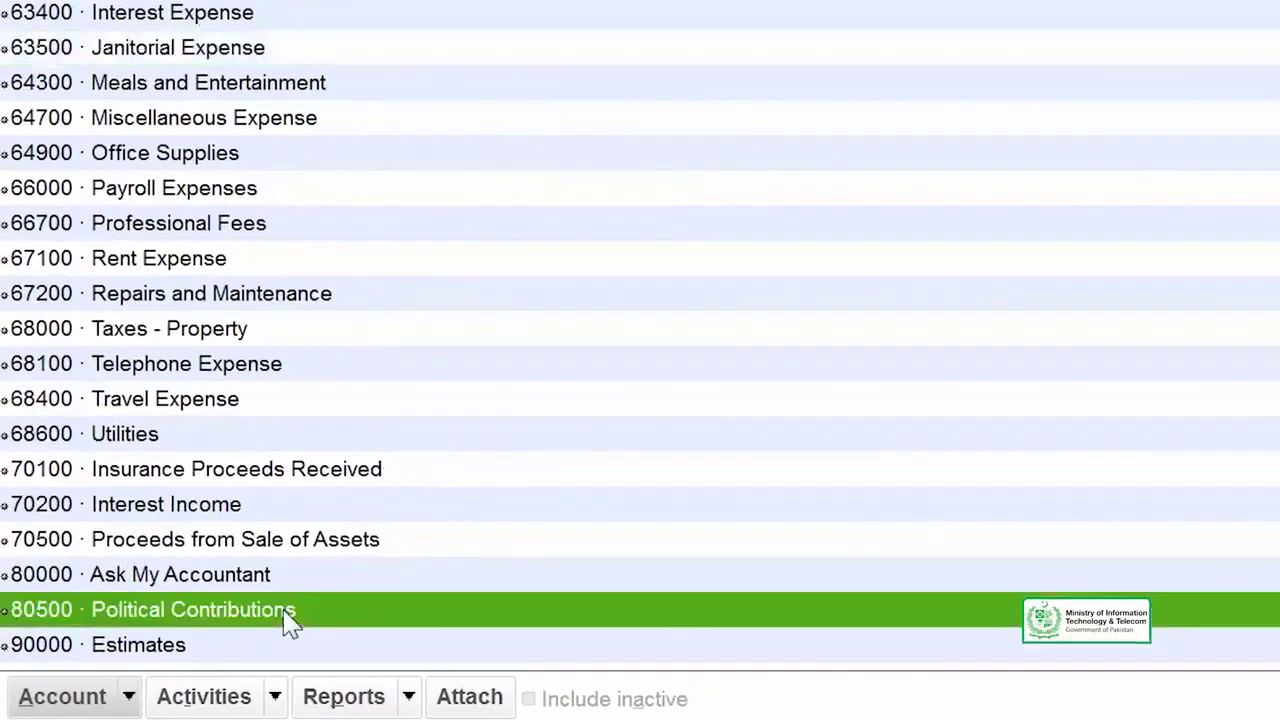
right_click(289, 622)
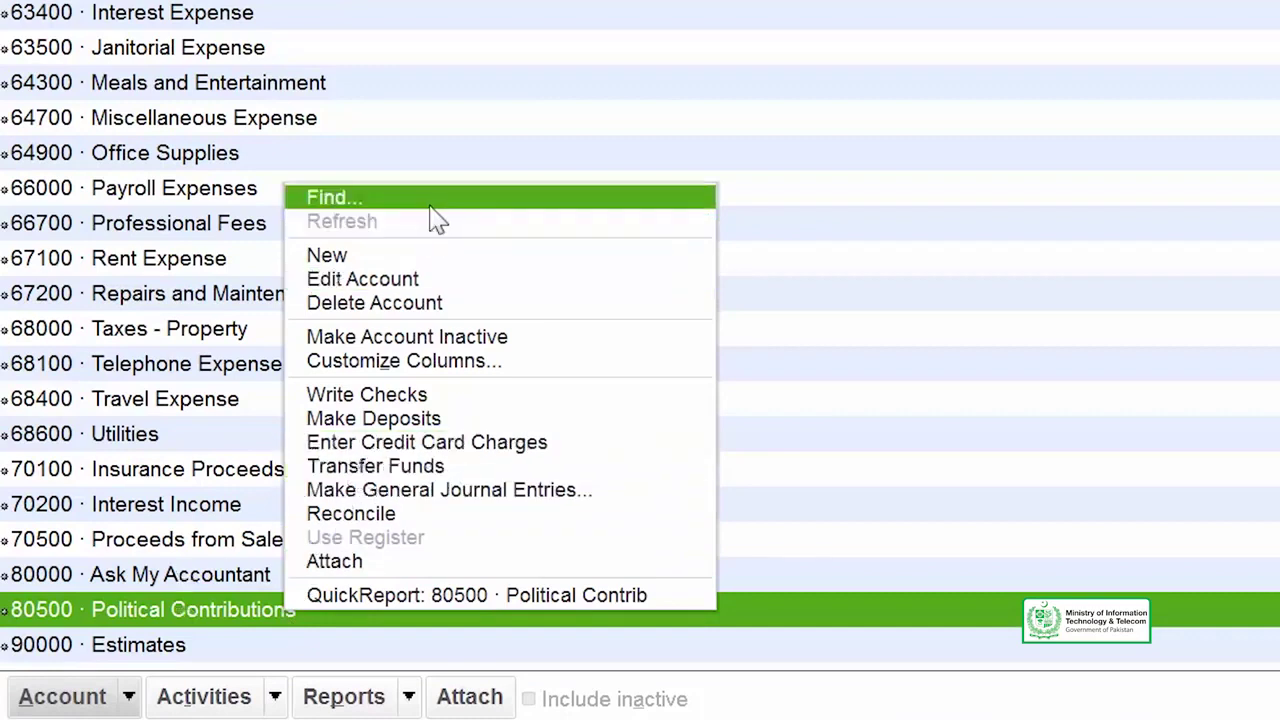
left_click(418, 285)
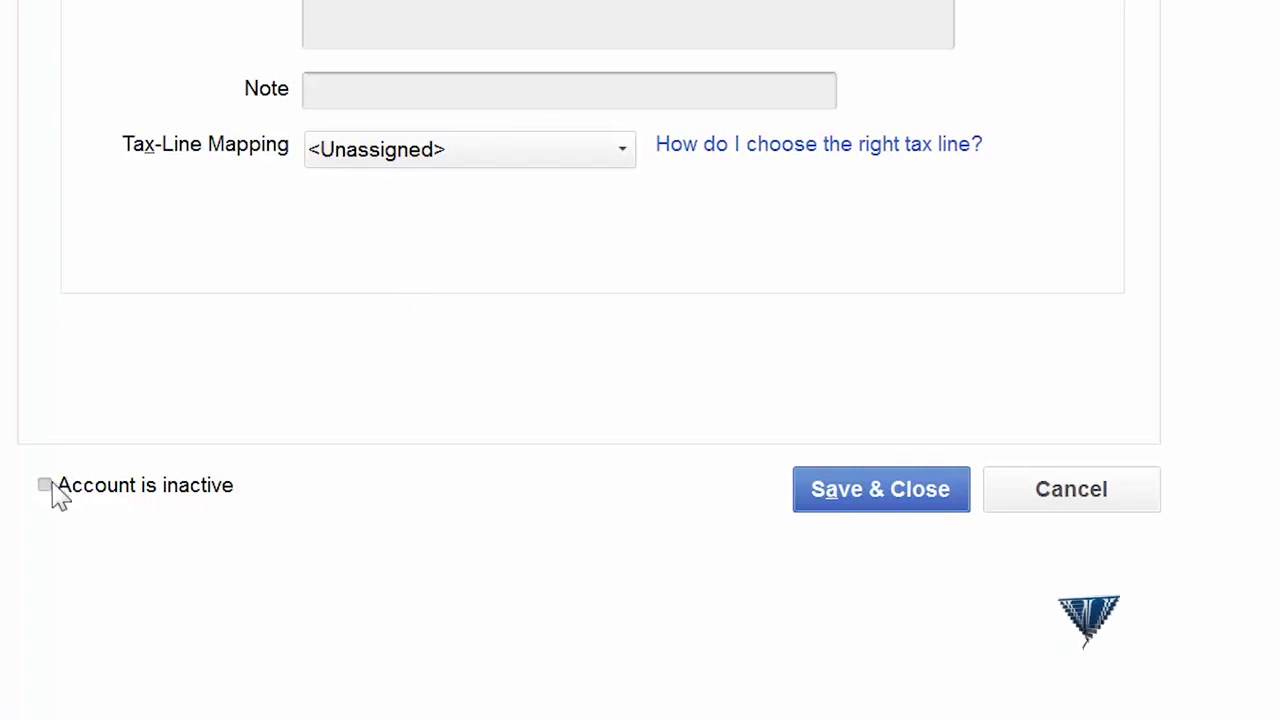
left_click(60, 490)
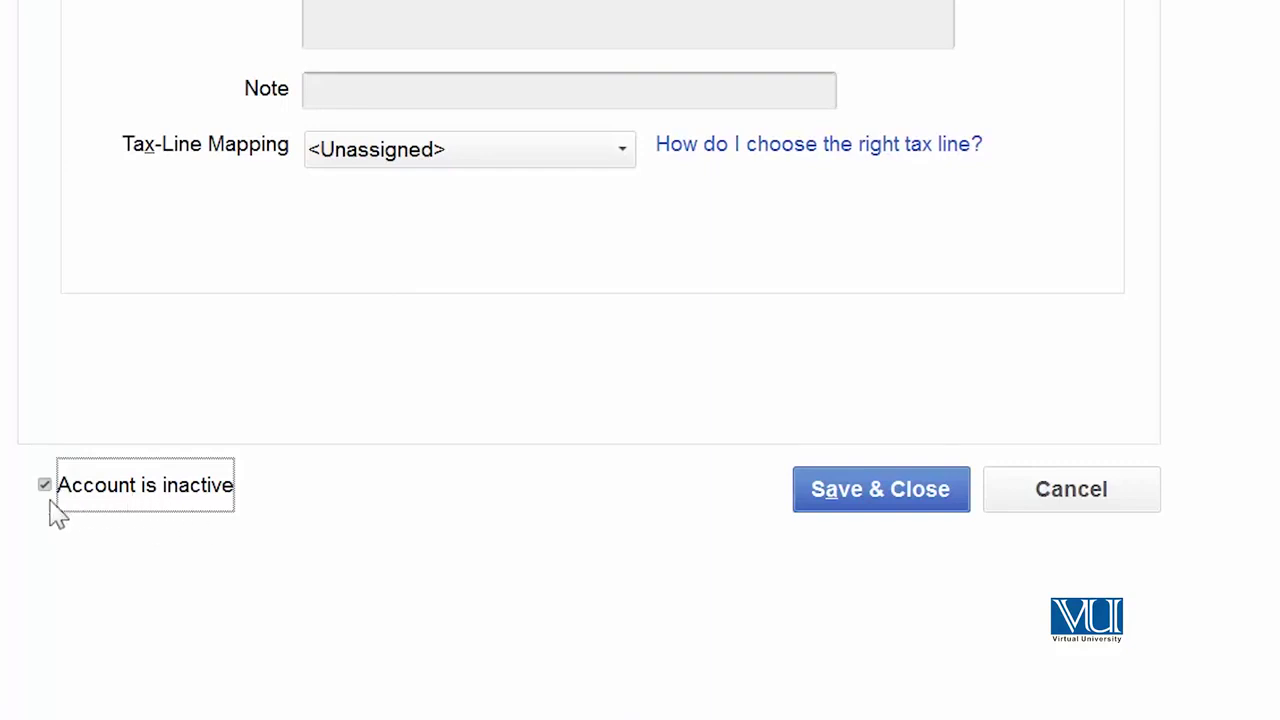
left_click(862, 495)
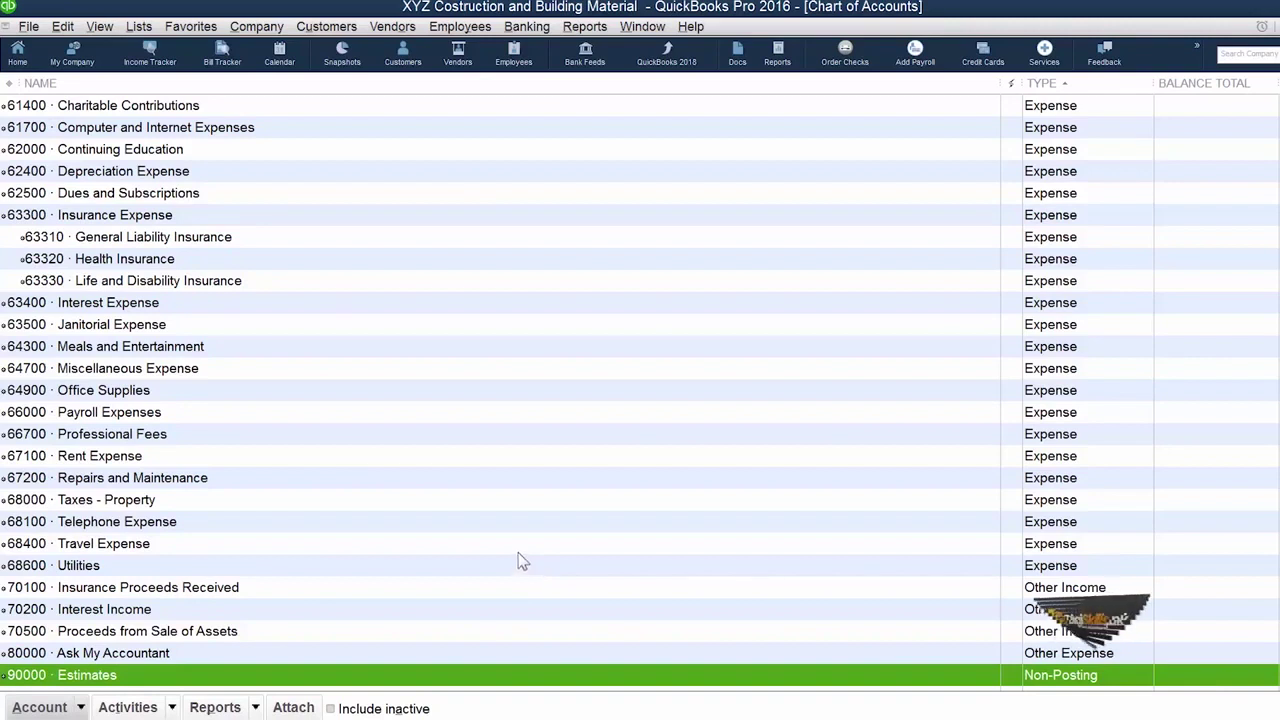
scroll(520, 560, "up", 8)
scroll(520, 560, "down", 5)
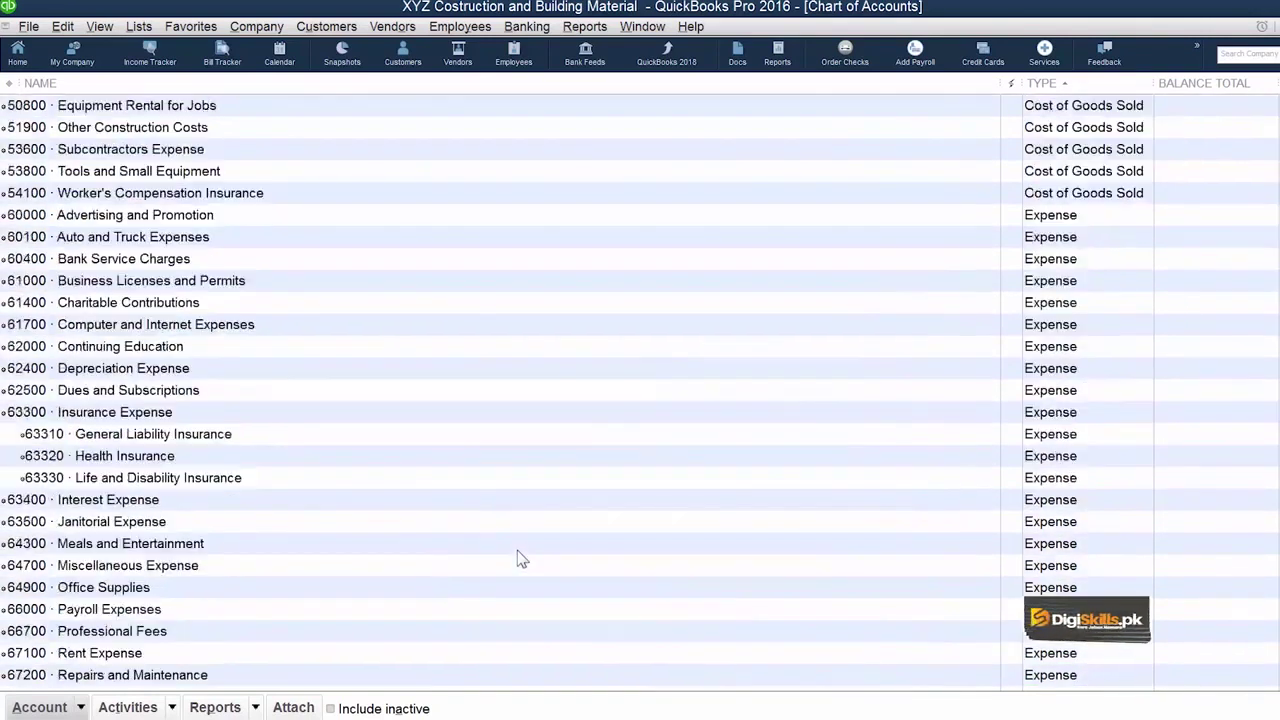
scroll(520, 560, "down", 3)
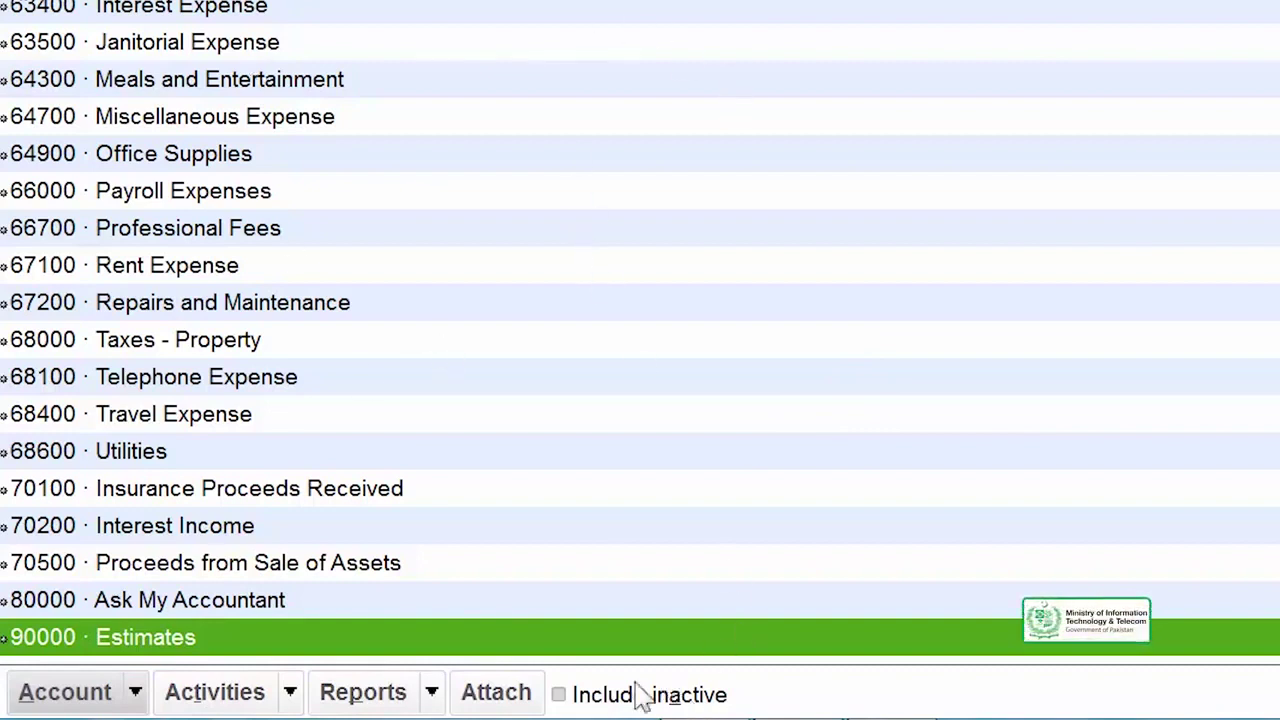
Step: Tick Include inactive so 80500 Political Contributions reappears marked inactive
left_click(559, 696)
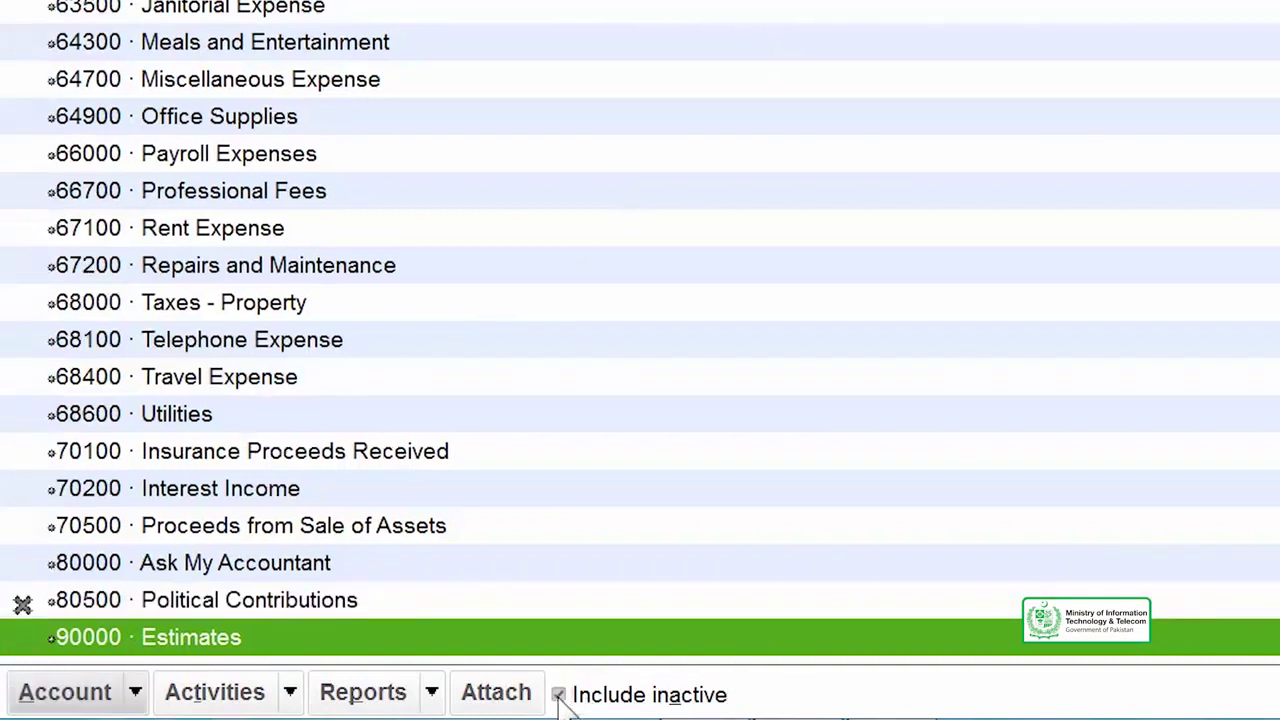